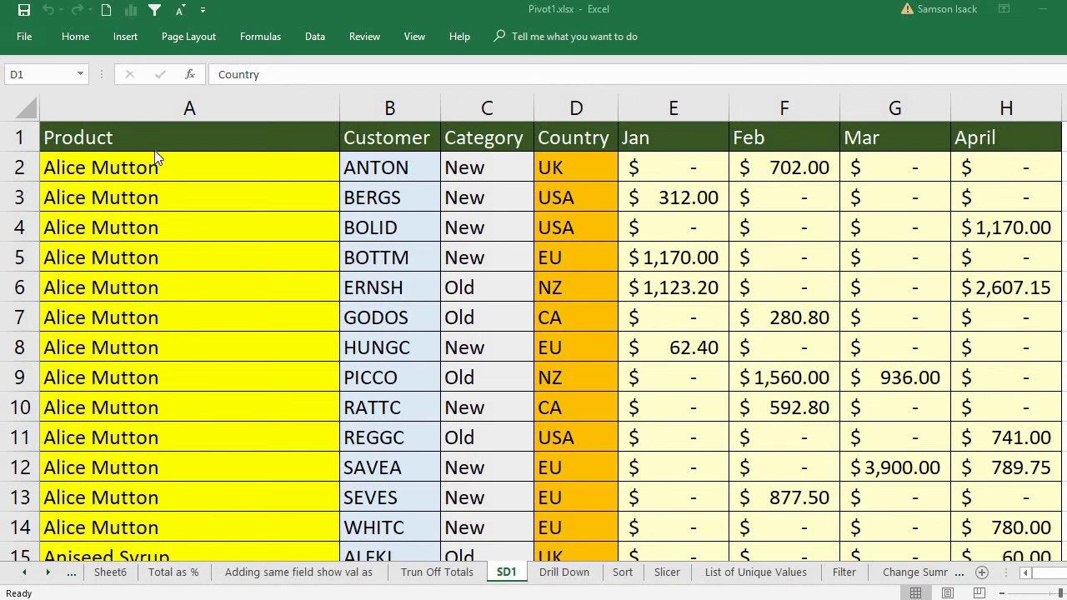
Inspect the SD1 data, from its headers and monthly sales block down to the last filled row.
click(397, 154)
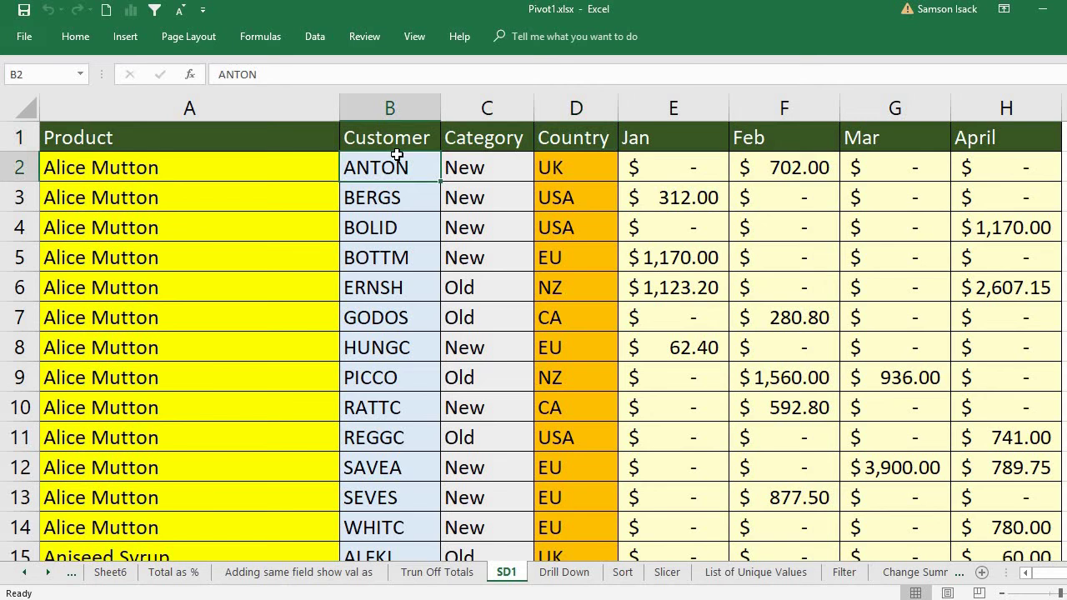
click(478, 156)
click(557, 143)
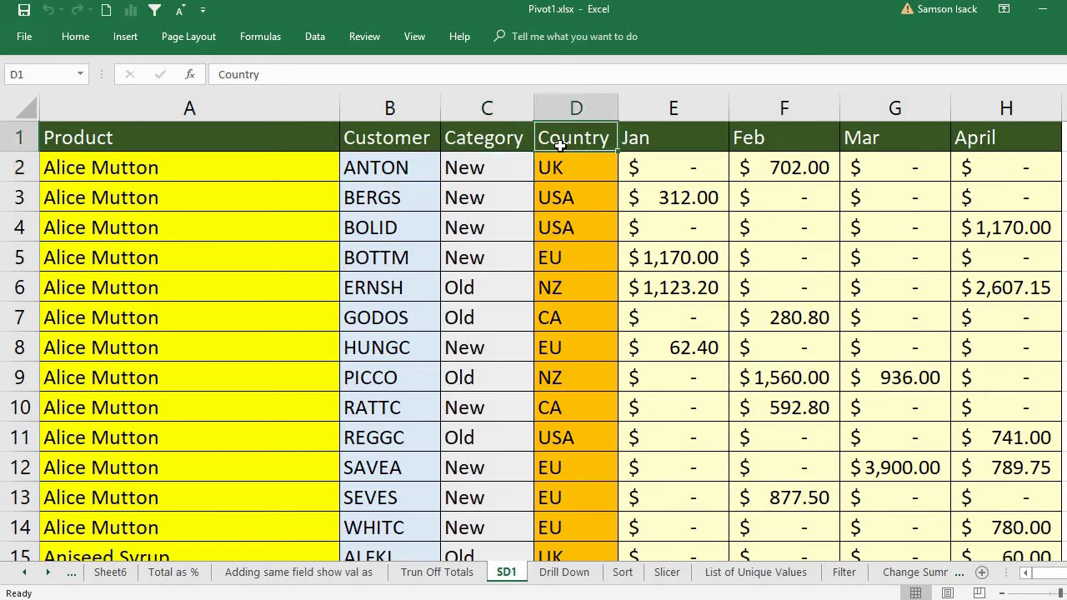
click(692, 136)
drag(693, 137, 1000, 247)
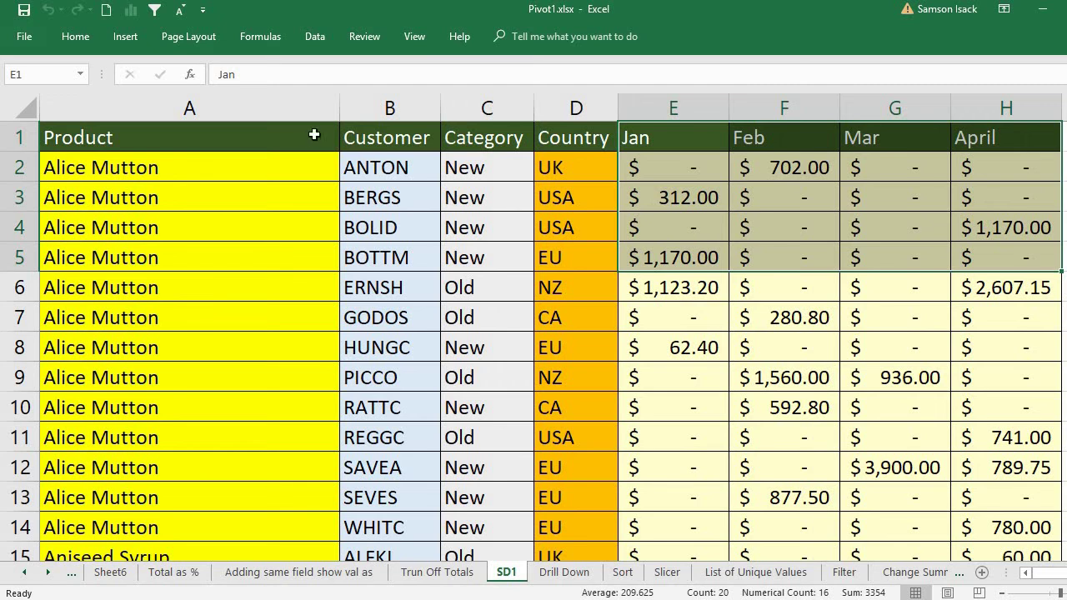
click(310, 138)
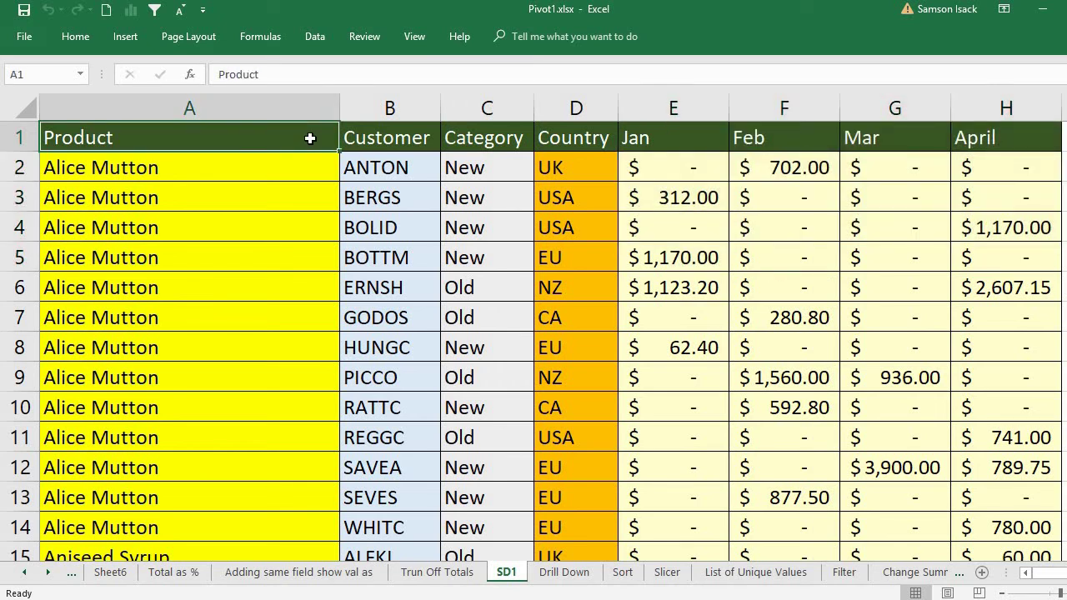
key(ctrl+Down)
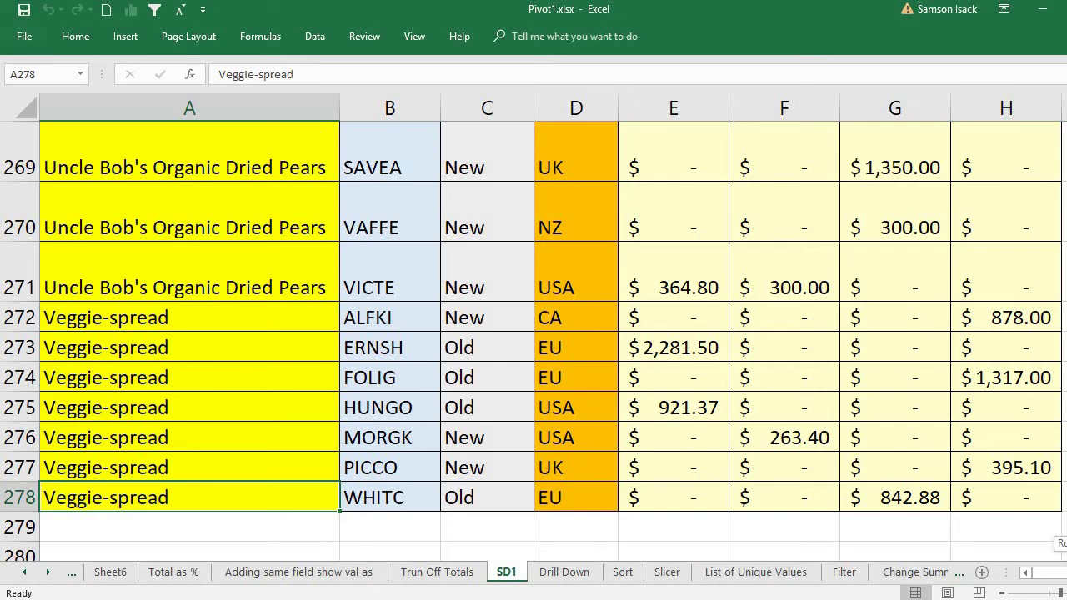
scroll(533, 341, up, 20)
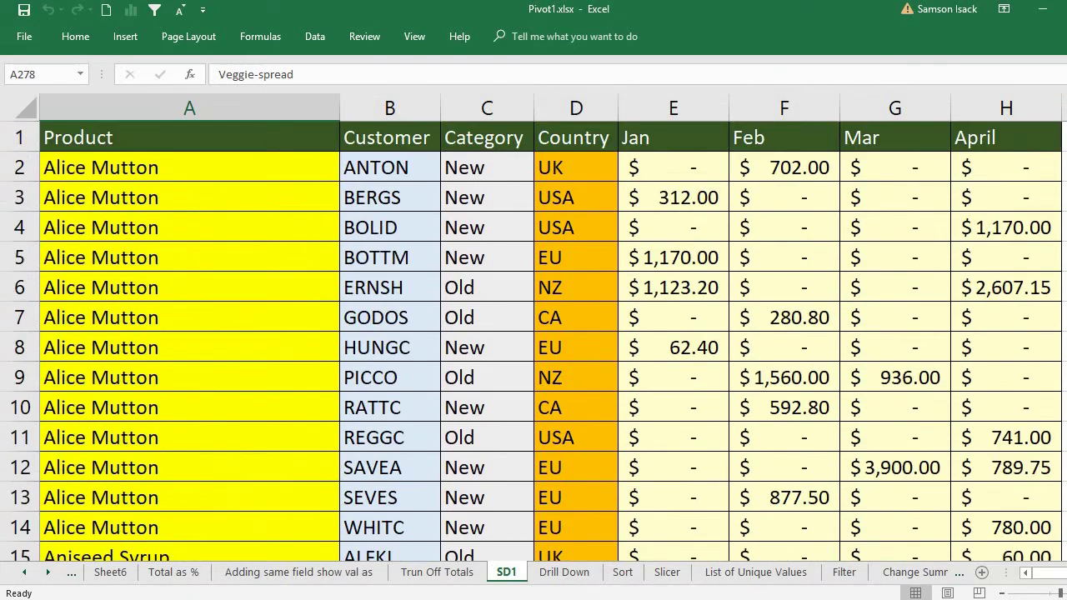
click(288, 143)
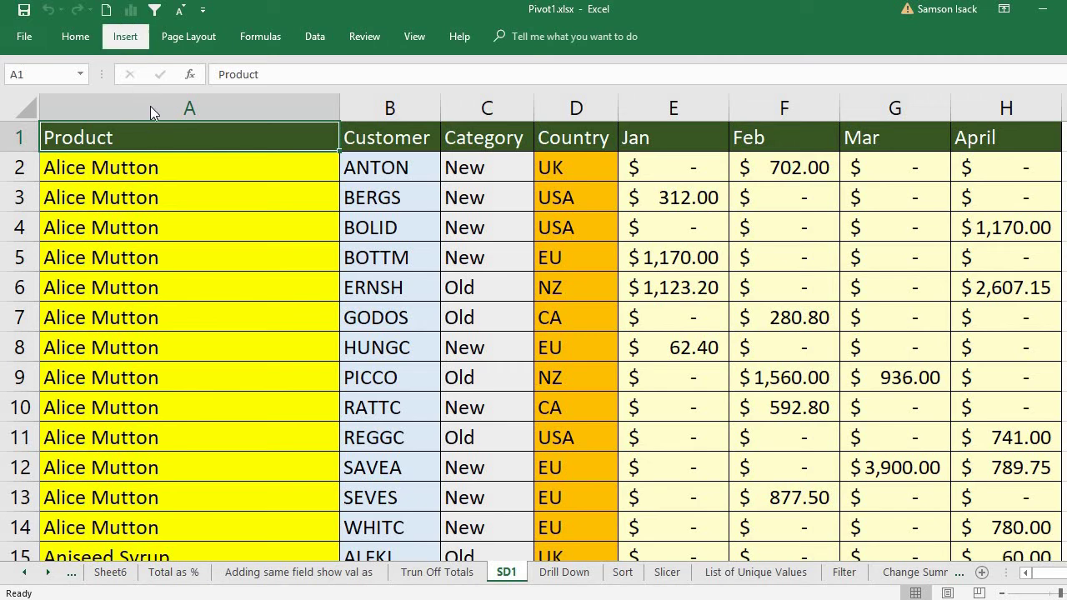
Select columns A:H and create a PivotTable from them on a new worksheet.
click(125, 35)
click(162, 185)
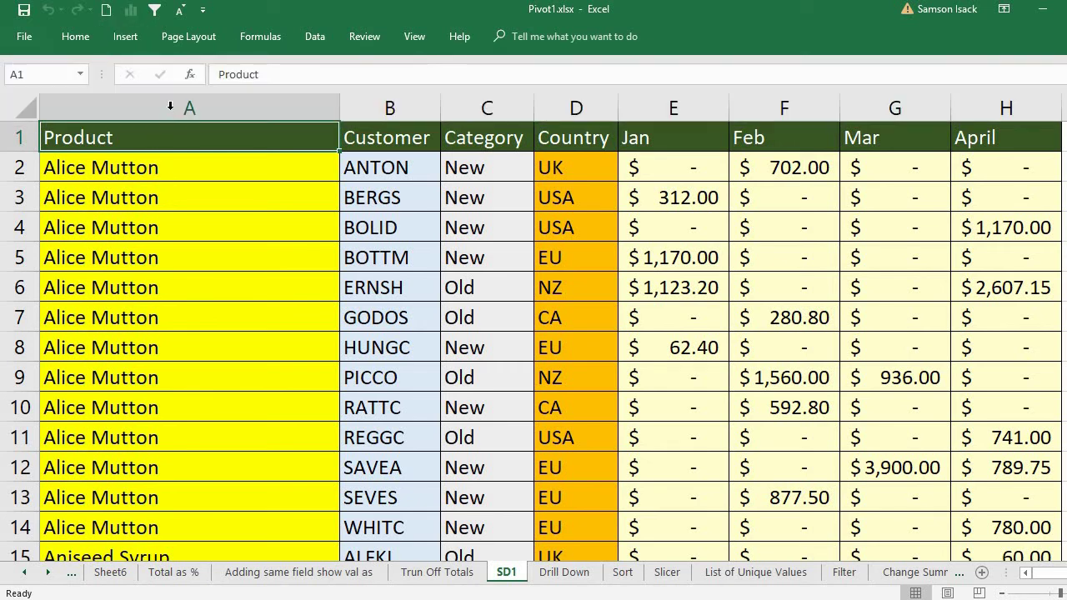
drag(171, 107, 966, 103)
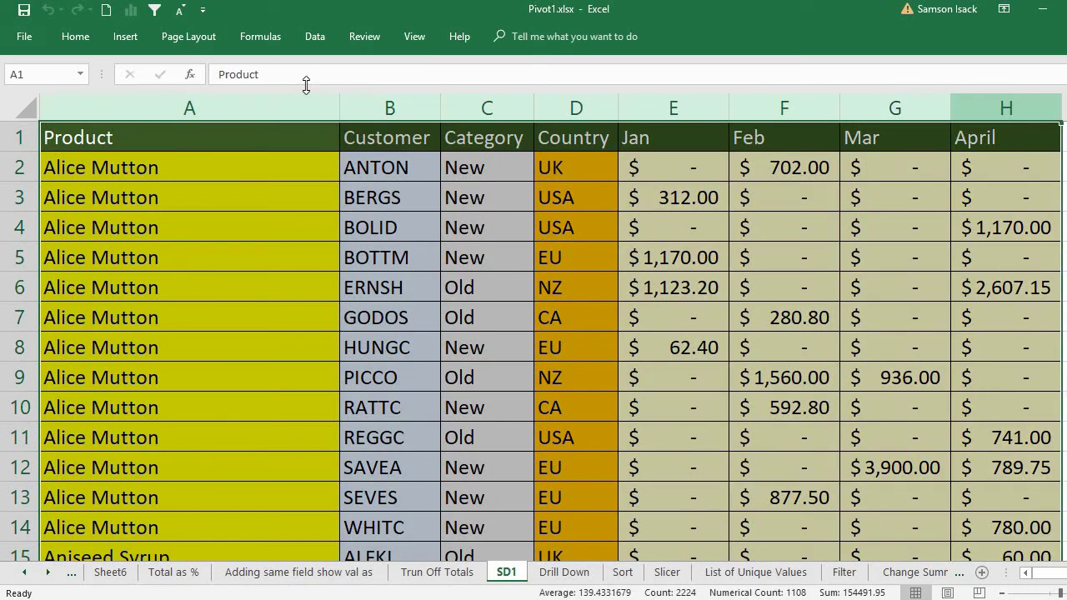
click(130, 47)
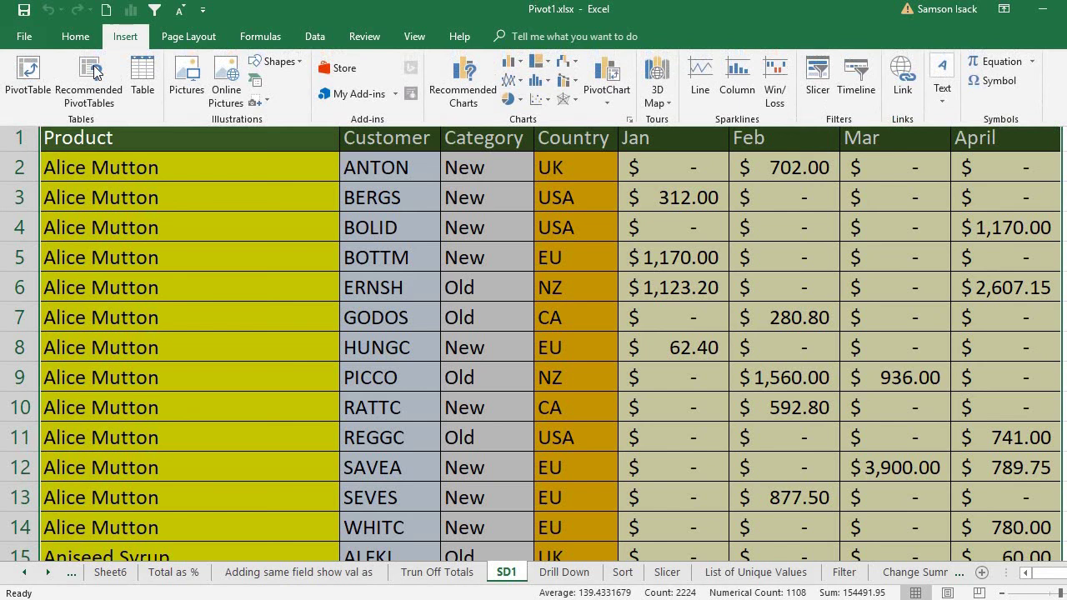
click(28, 78)
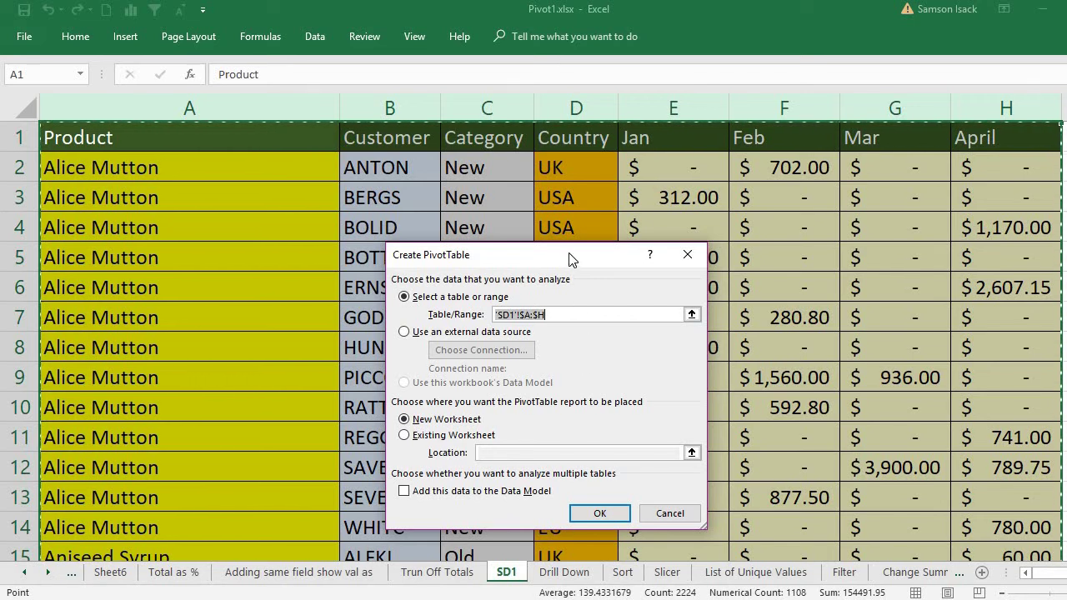
drag(476, 190, 476, 191)
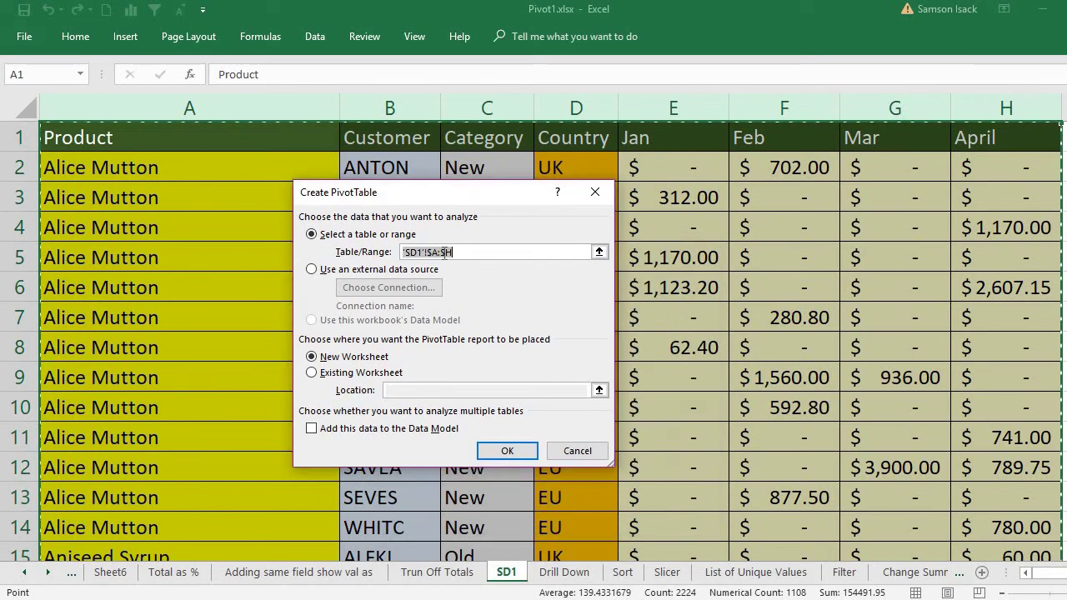
click(517, 454)
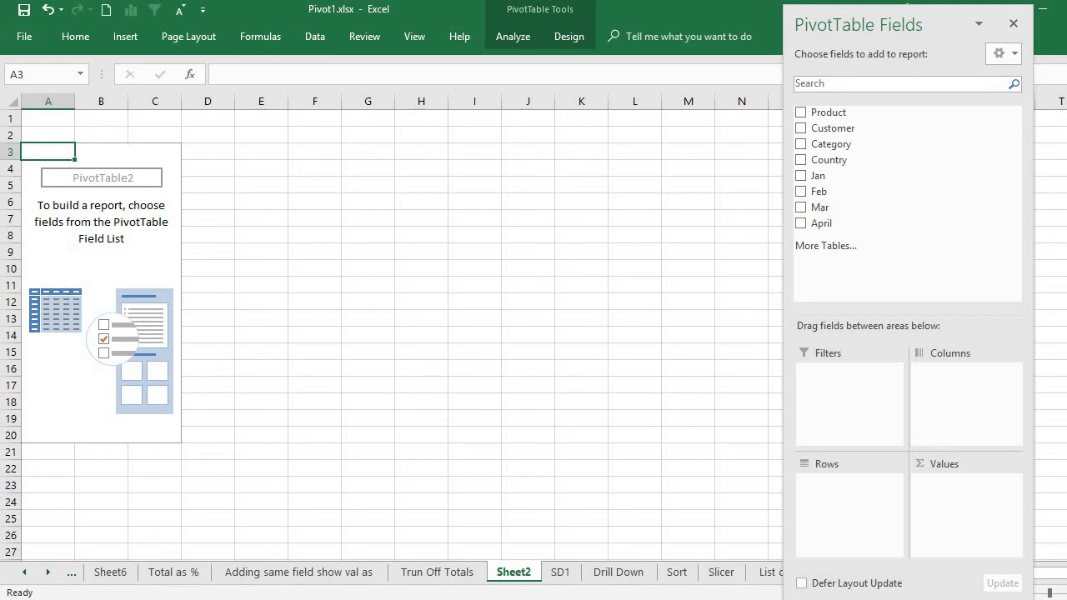
Put Country in Rows and in Values, giving Count of Country per country with a total of 277.
scroll(392, 325, up, 3)
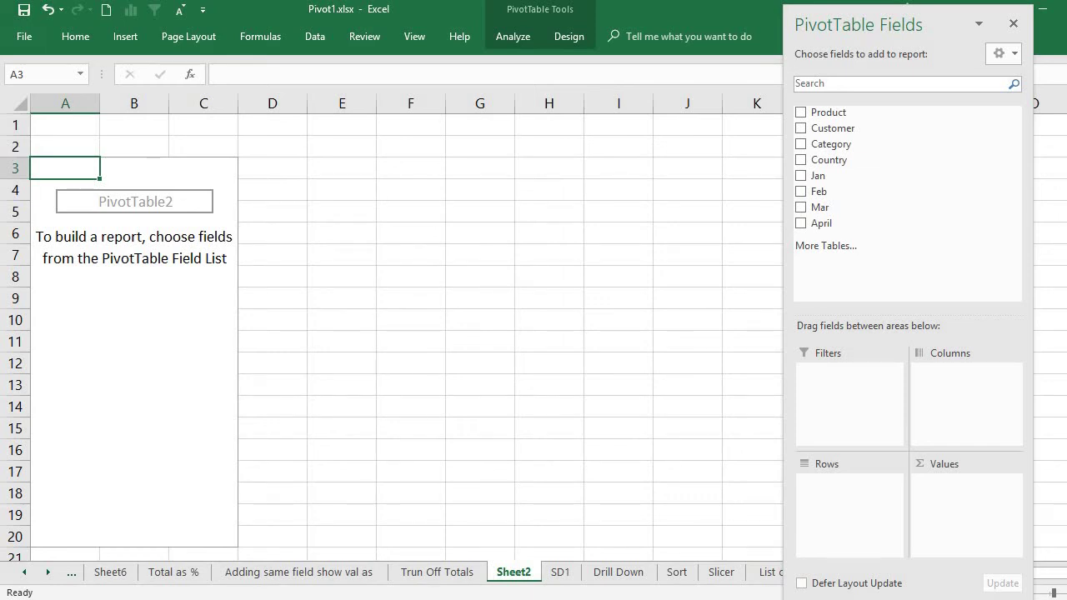
scroll(392, 325, up, 1)
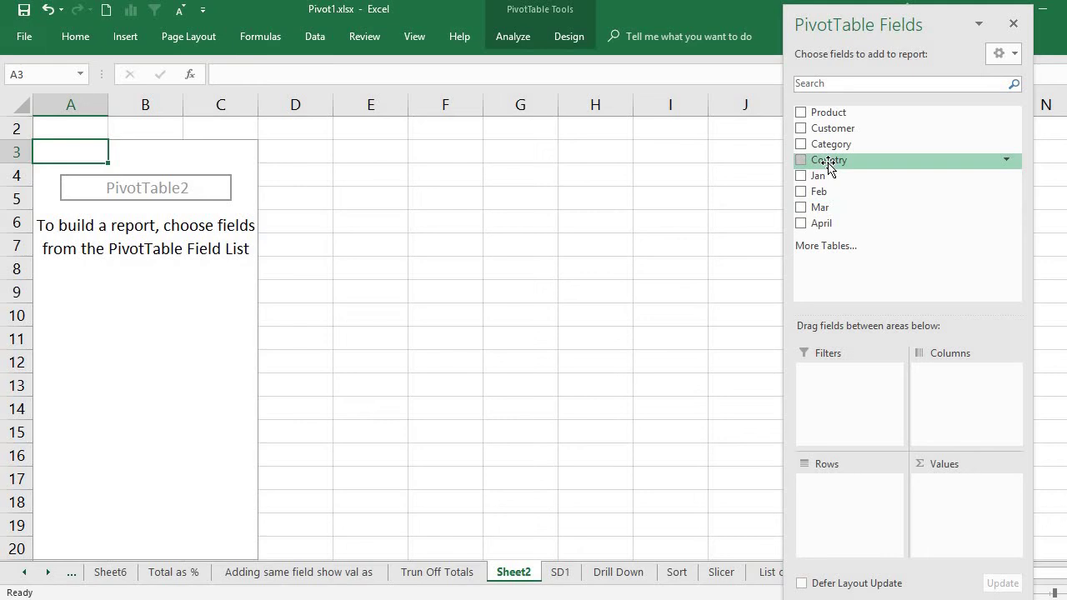
drag(828, 160, 841, 498)
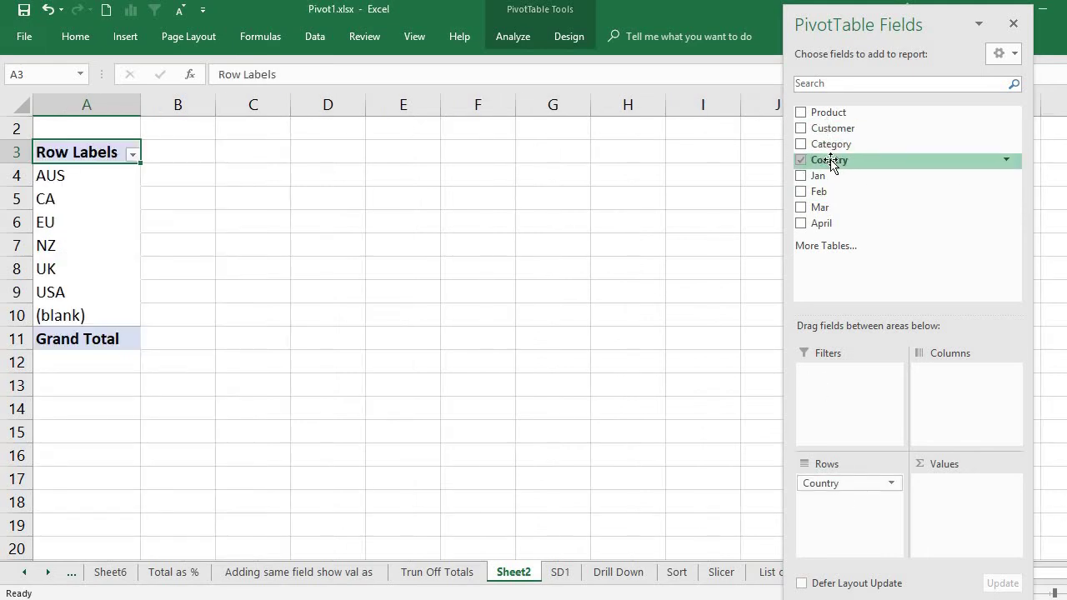
drag(831, 167, 938, 505)
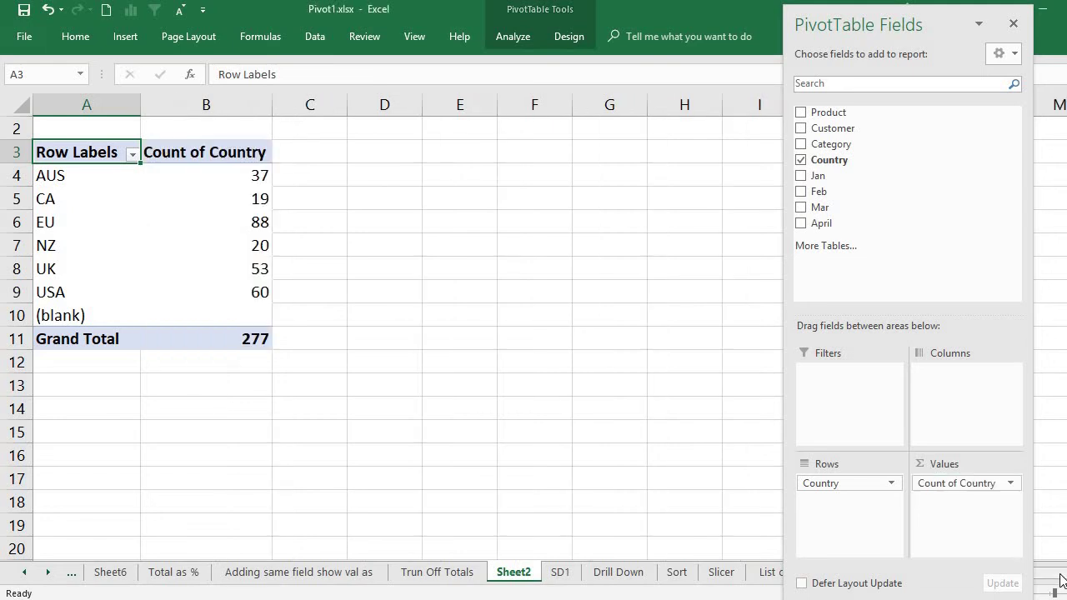
scroll(391, 325, up, 3)
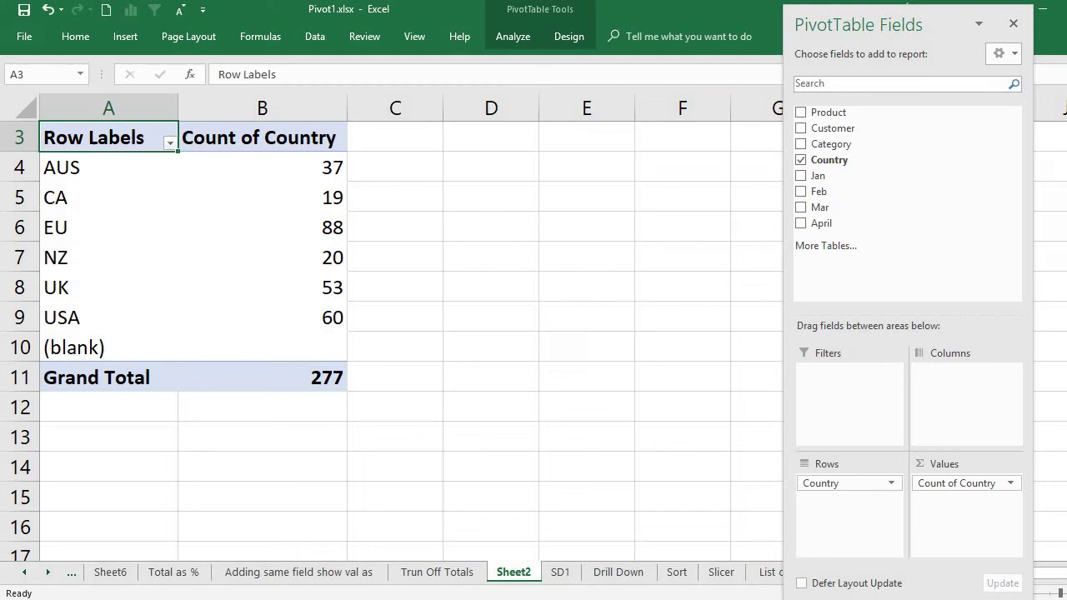
scroll(392, 333, up, 1)
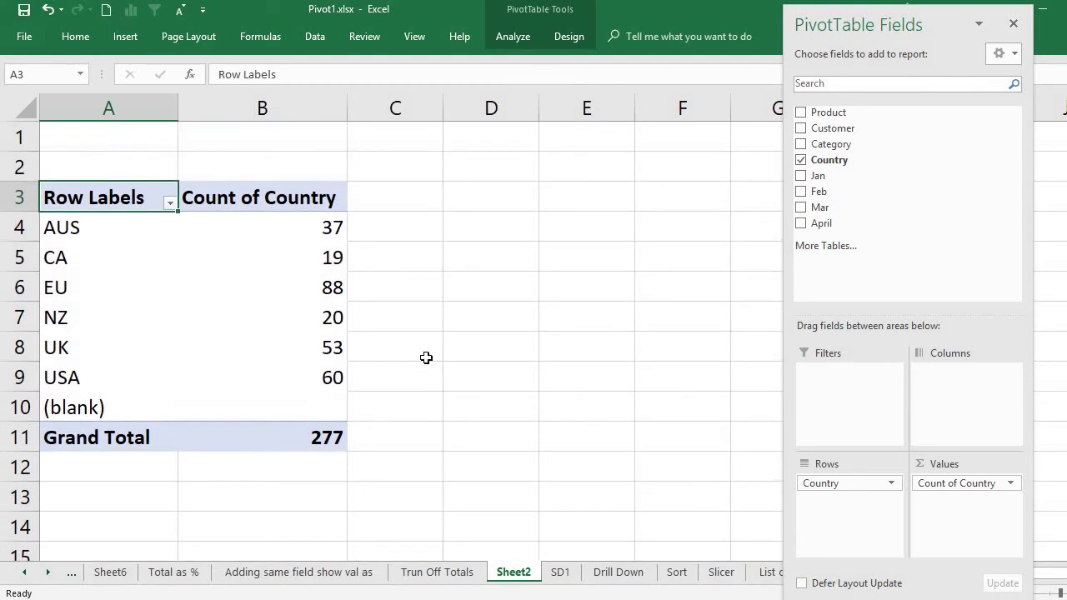
Replace the Row Labels header with COUNTRY and Count of Country with COUNT.
double_click(153, 202)
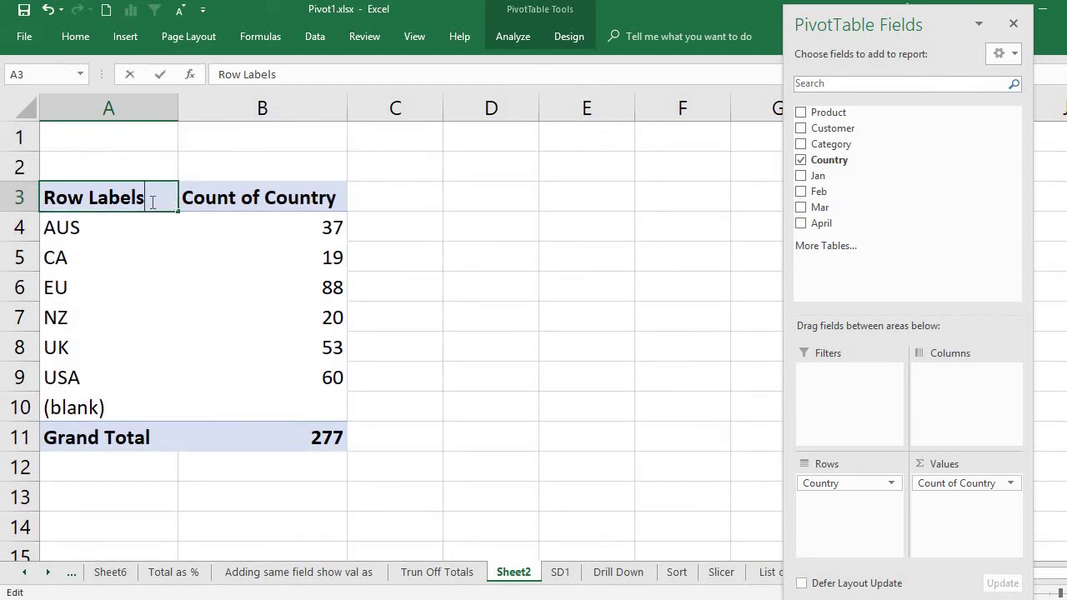
drag(152, 203, 44, 198)
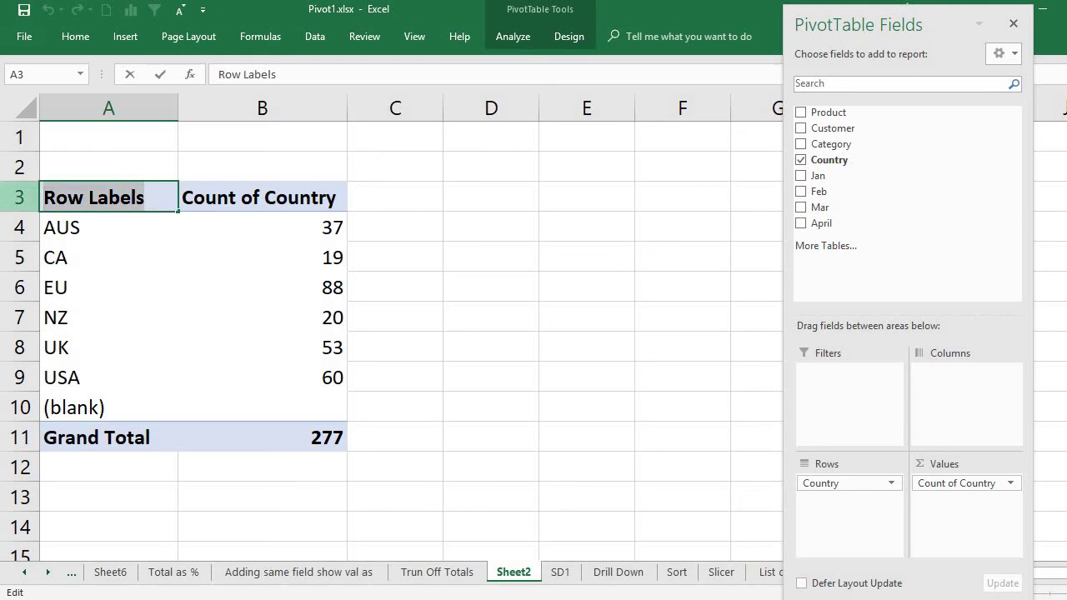
text(COUNTRY)
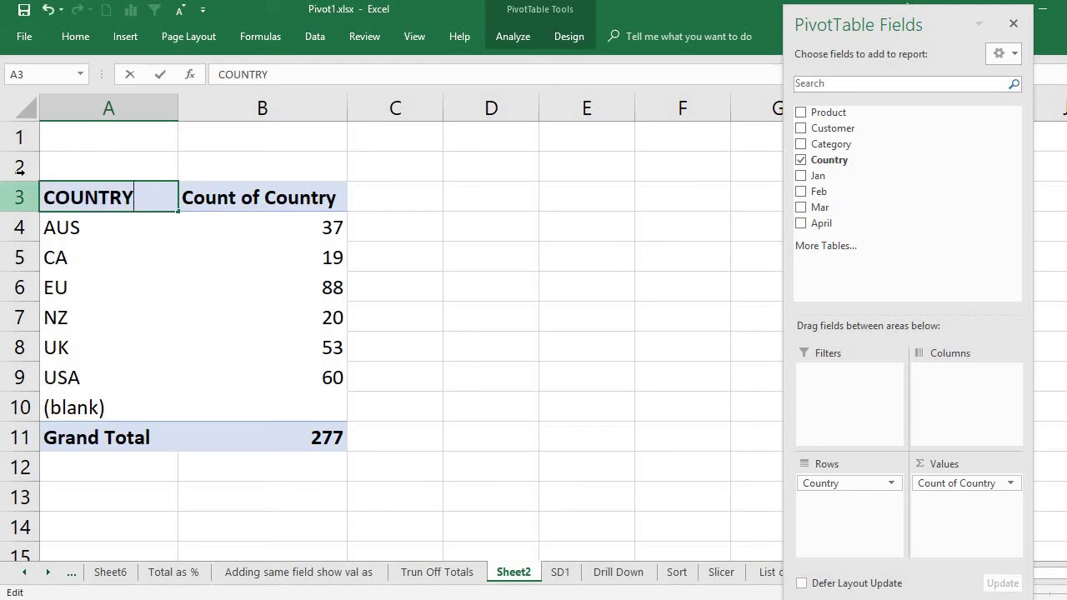
click(271, 201)
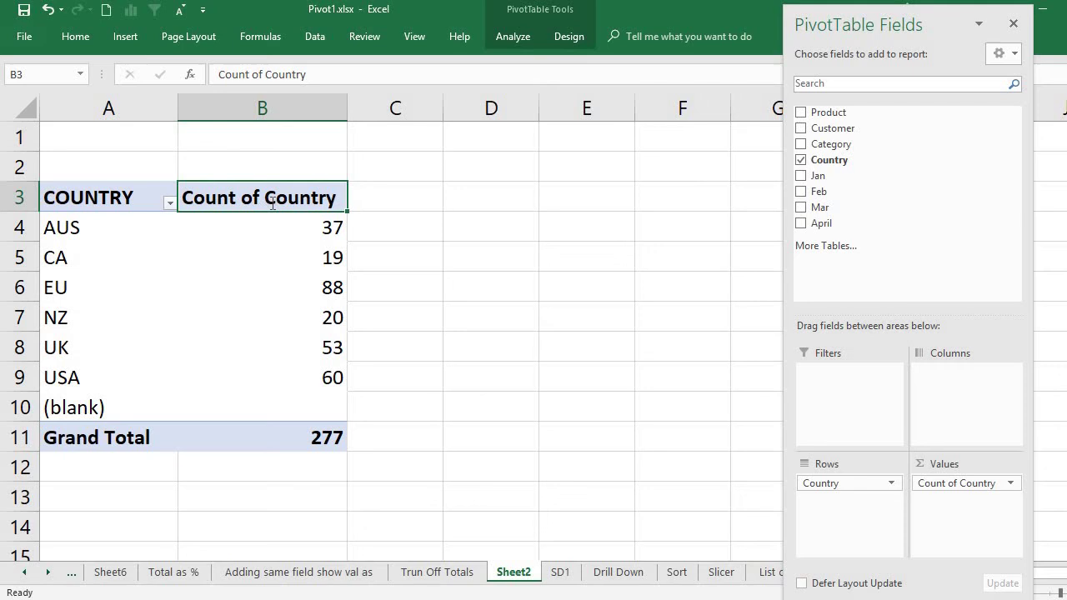
text(COUNT)
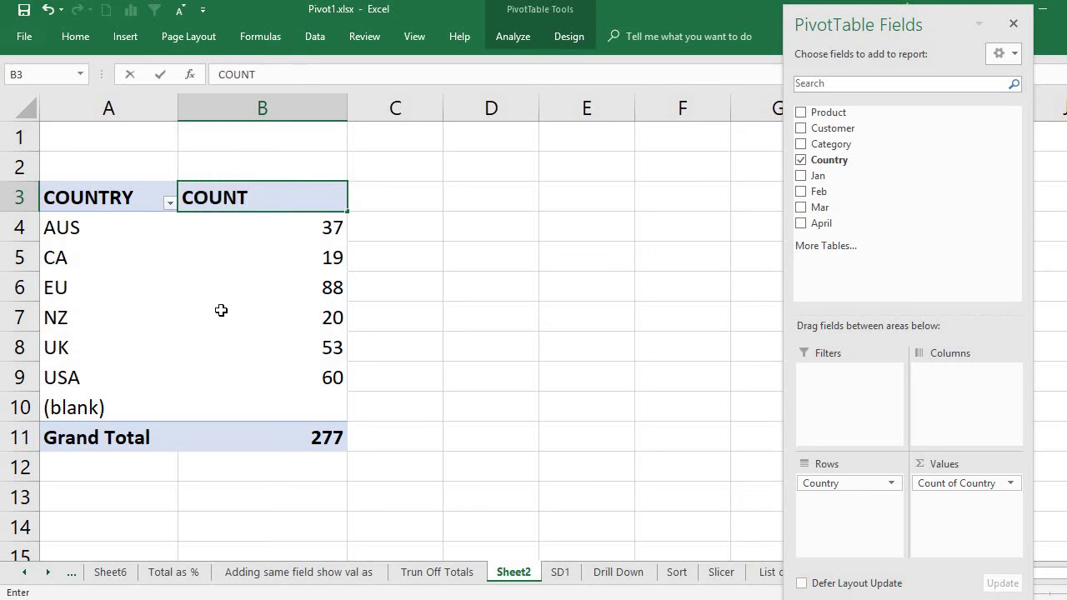
click(221, 310)
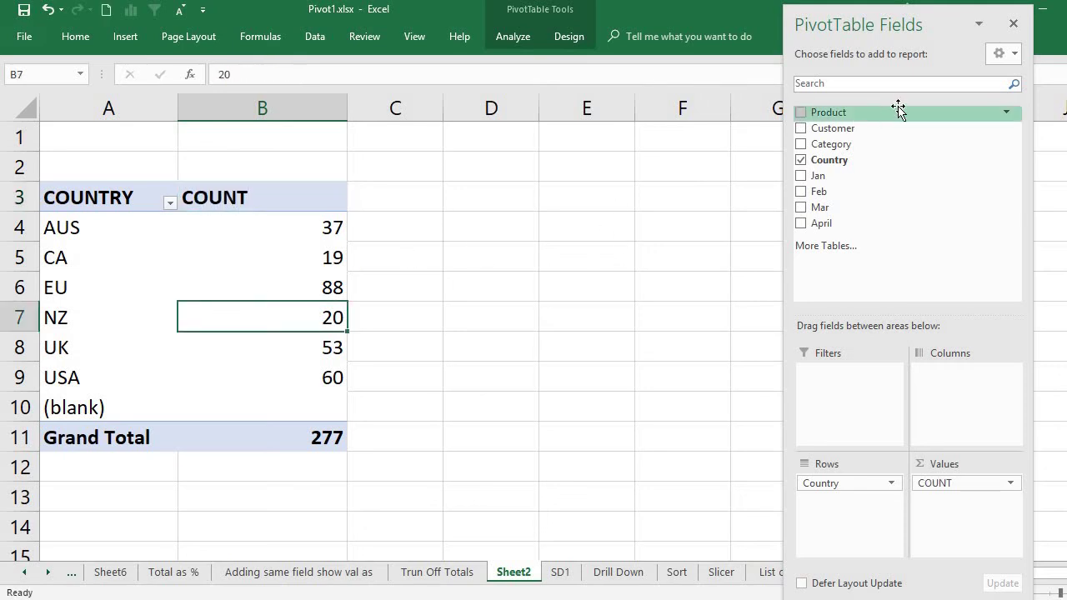
Copy the header and AUS, CA, EU rows from A3:B6 and paste them at D3.
click(1011, 28)
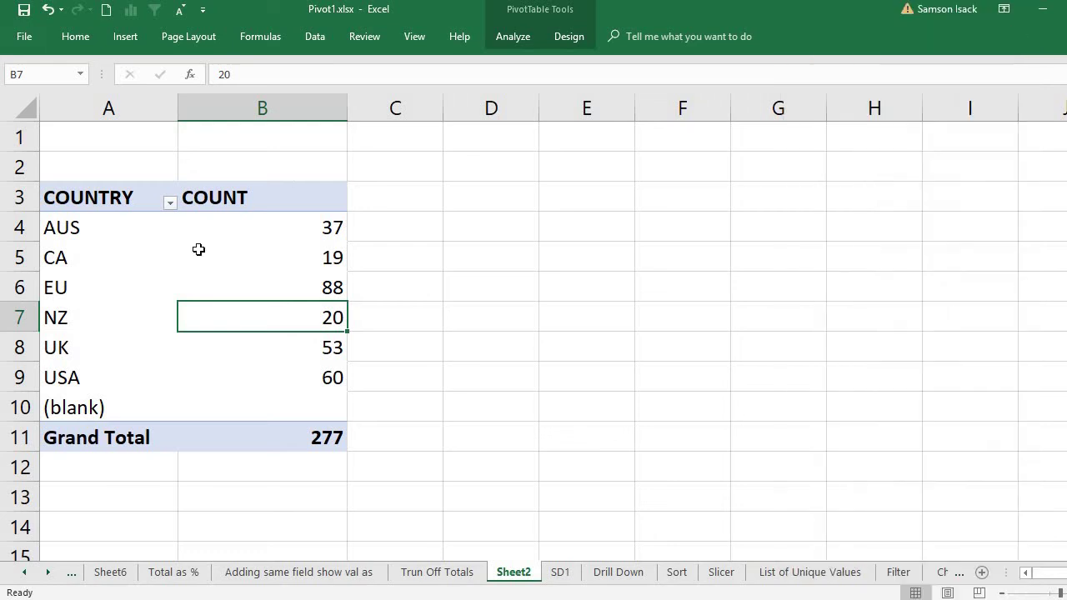
click(140, 196)
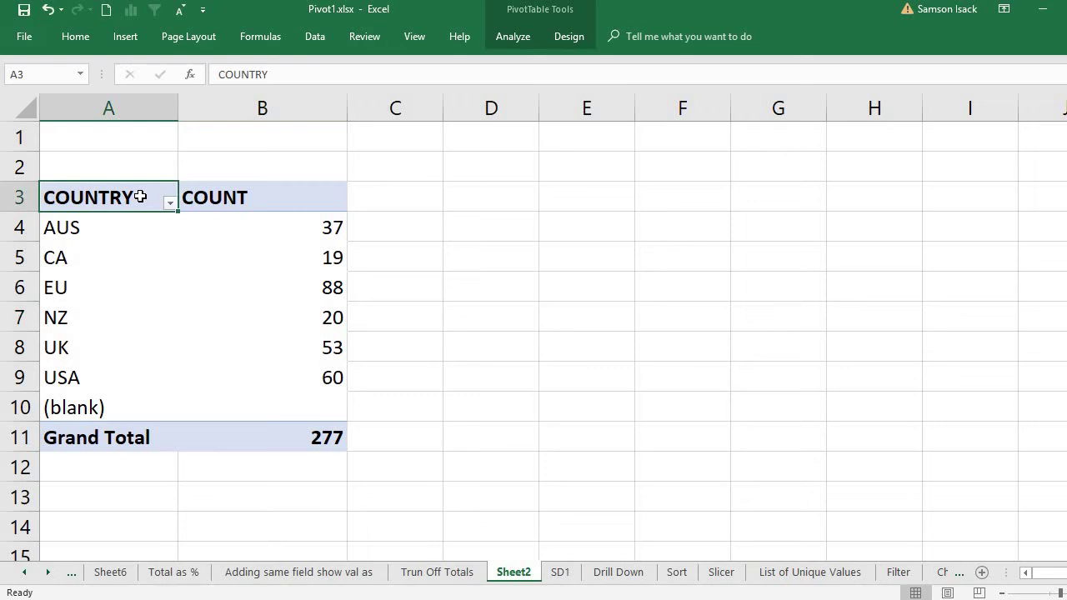
drag(140, 196, 250, 290)
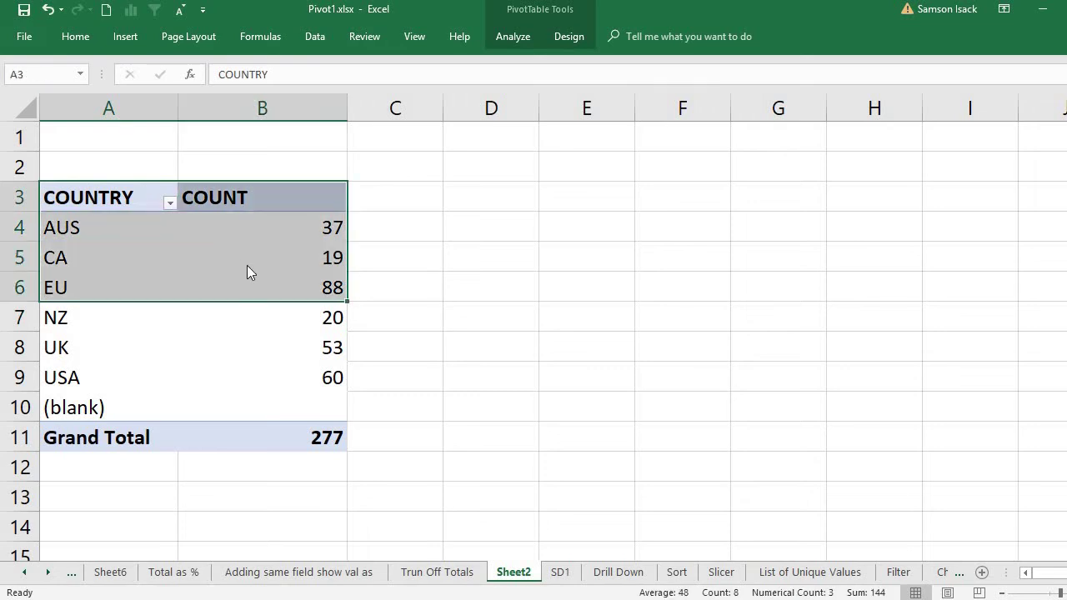
right_click(247, 266)
click(301, 270)
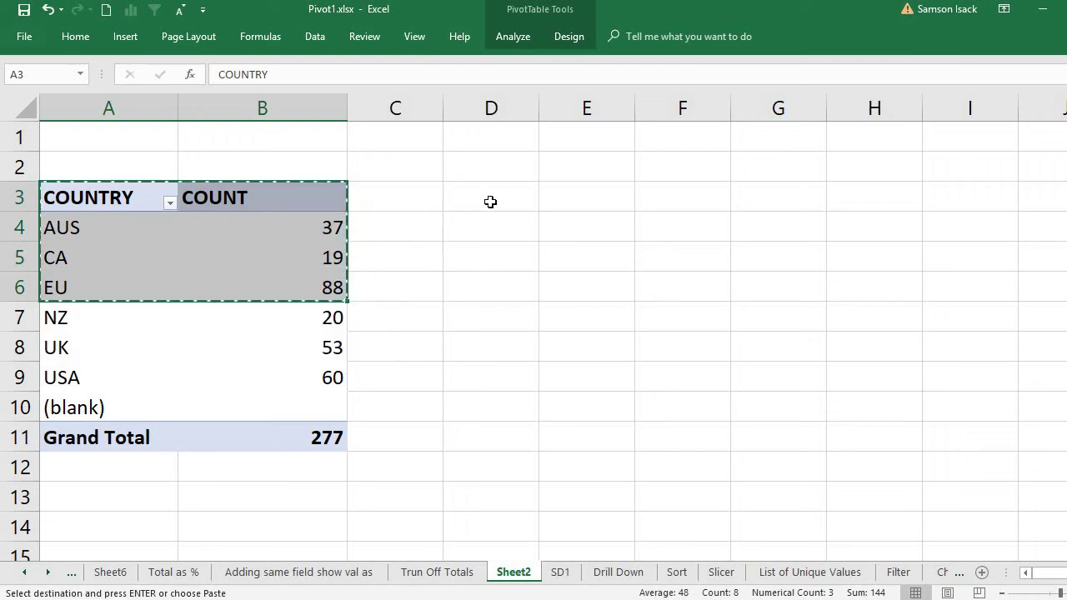
right_click(490, 201)
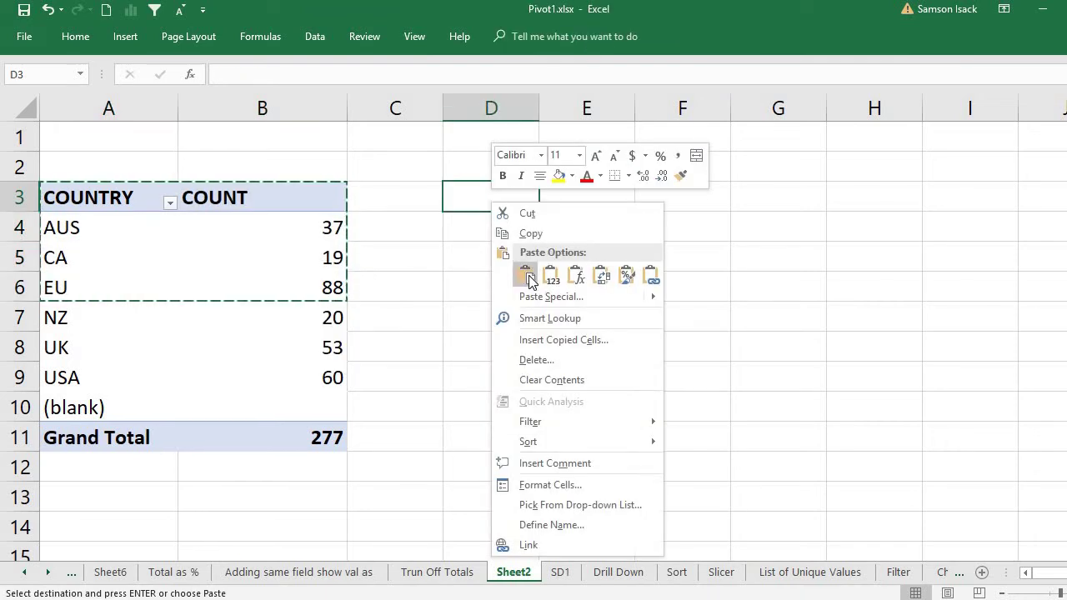
click(528, 280)
Check the pasted cells in D3:E6: COUNTRY, COUNT, AUS, CA with 19, and EU.
click(528, 275)
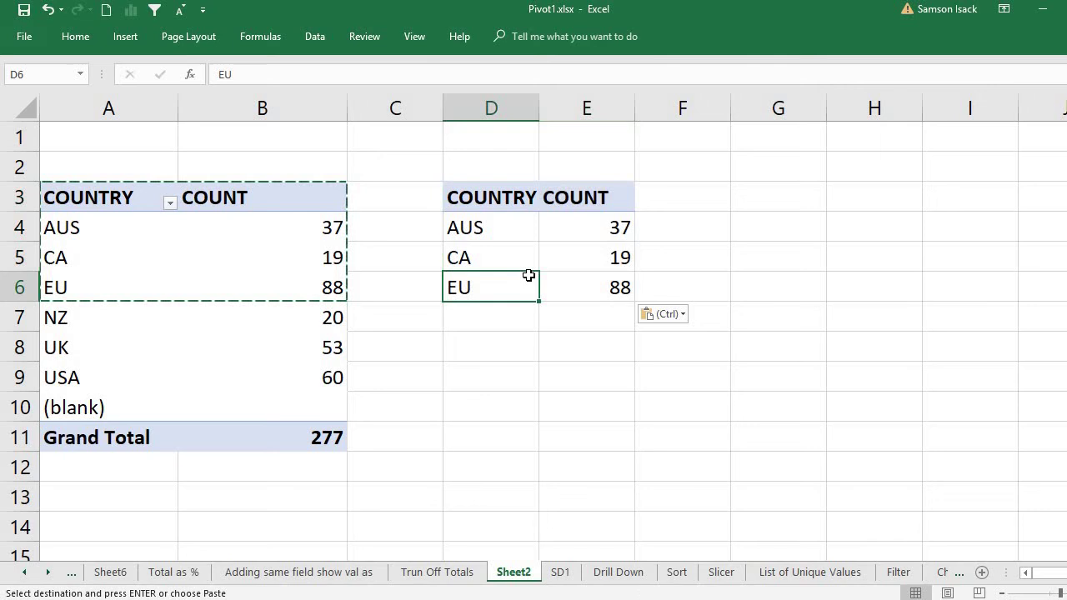
double_click(511, 254)
click(492, 228)
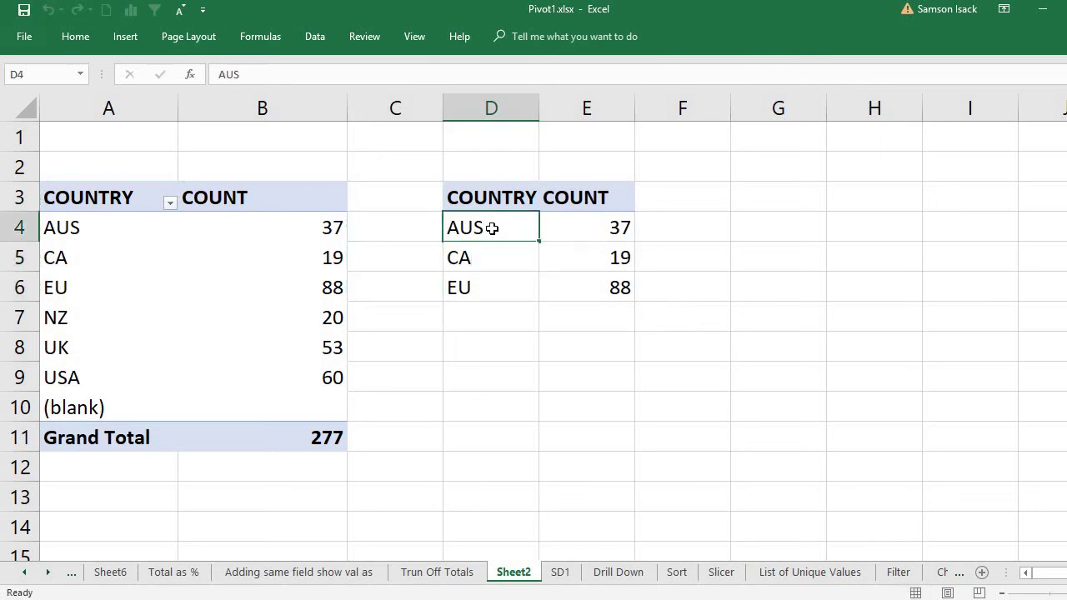
click(494, 200)
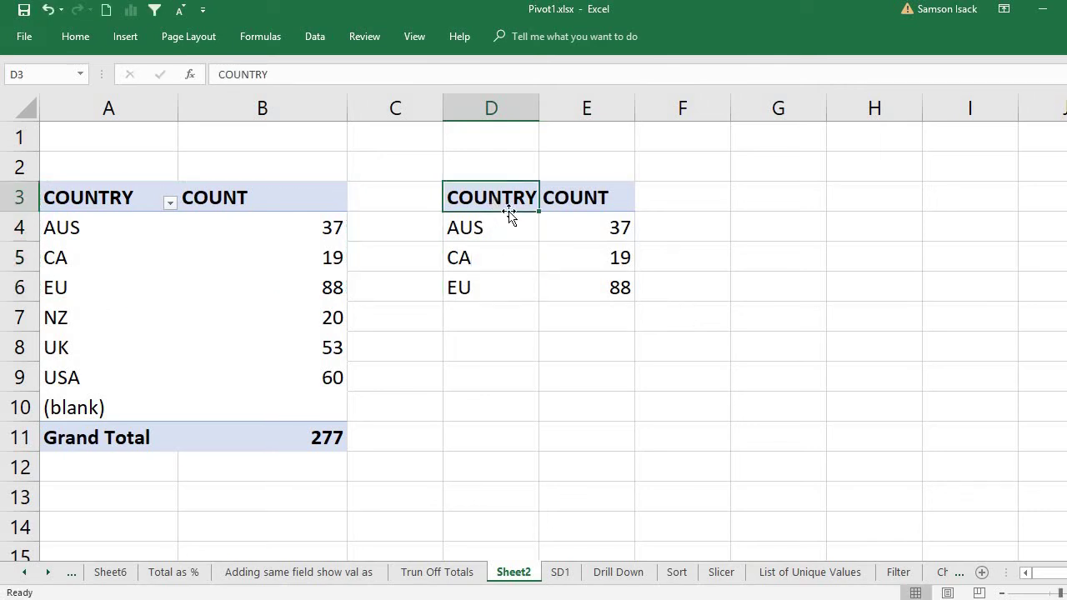
click(574, 207)
click(572, 246)
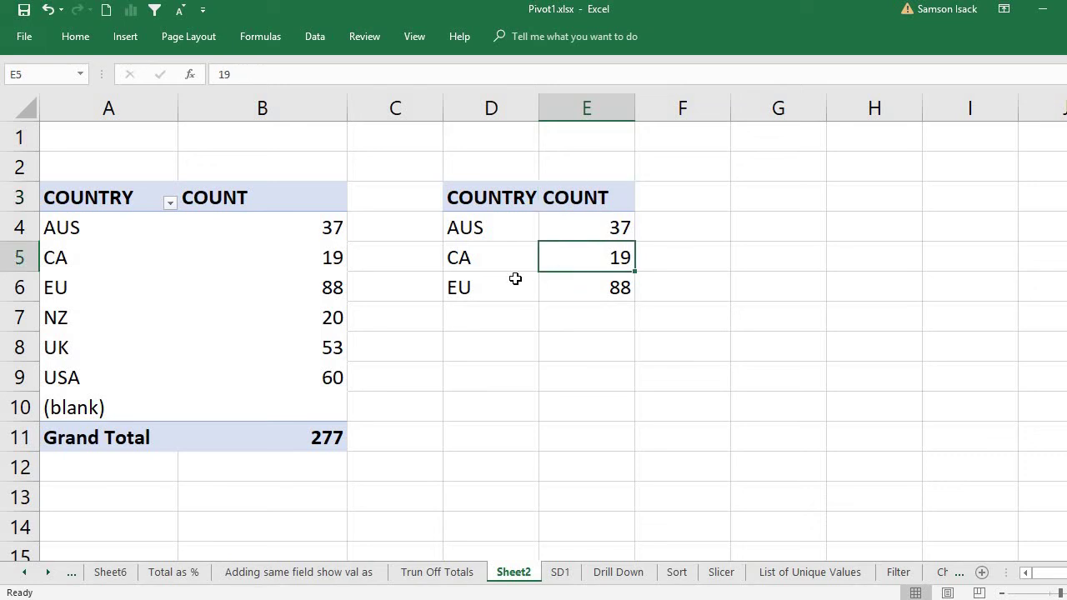
click(515, 279)
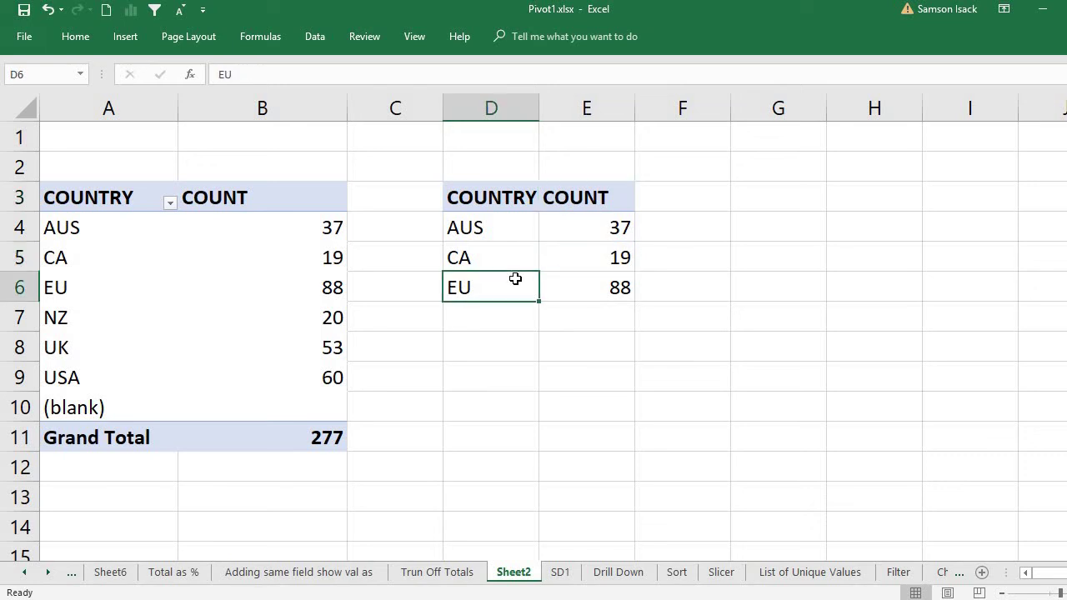
click(496, 199)
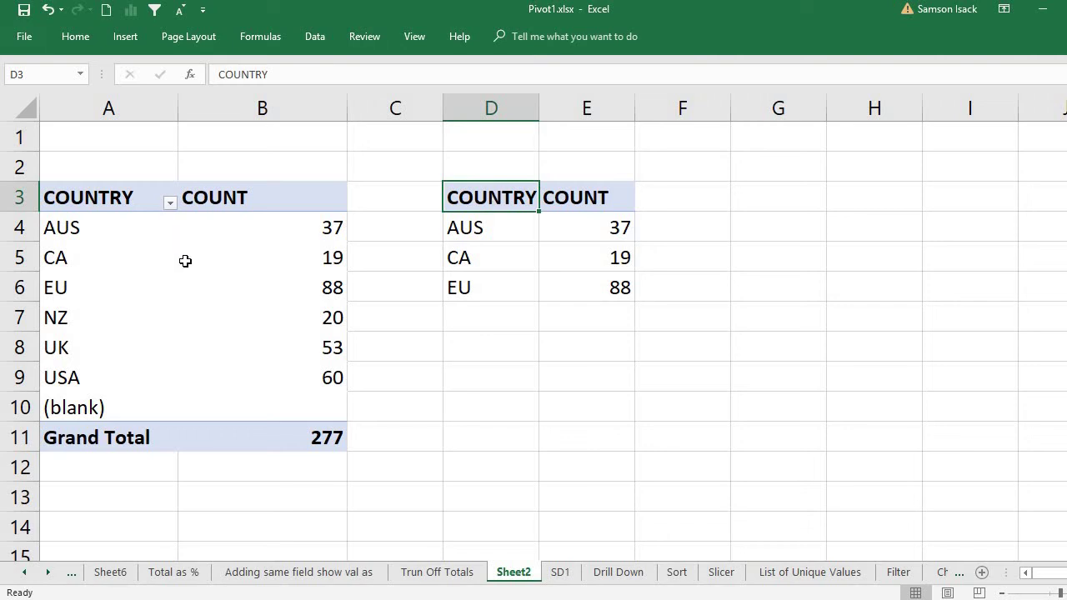
mouse_move(217, 286)
Copy the whole pivot A3:B11 and paste it as plain values at D3.
click(99, 197)
drag(99, 198, 341, 436)
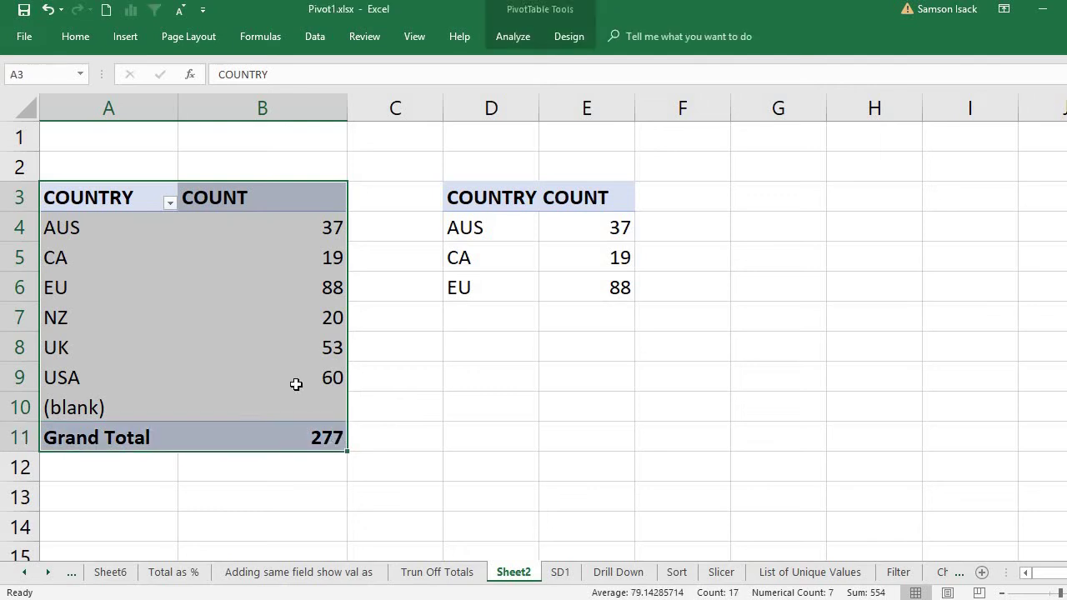
right_click(274, 341)
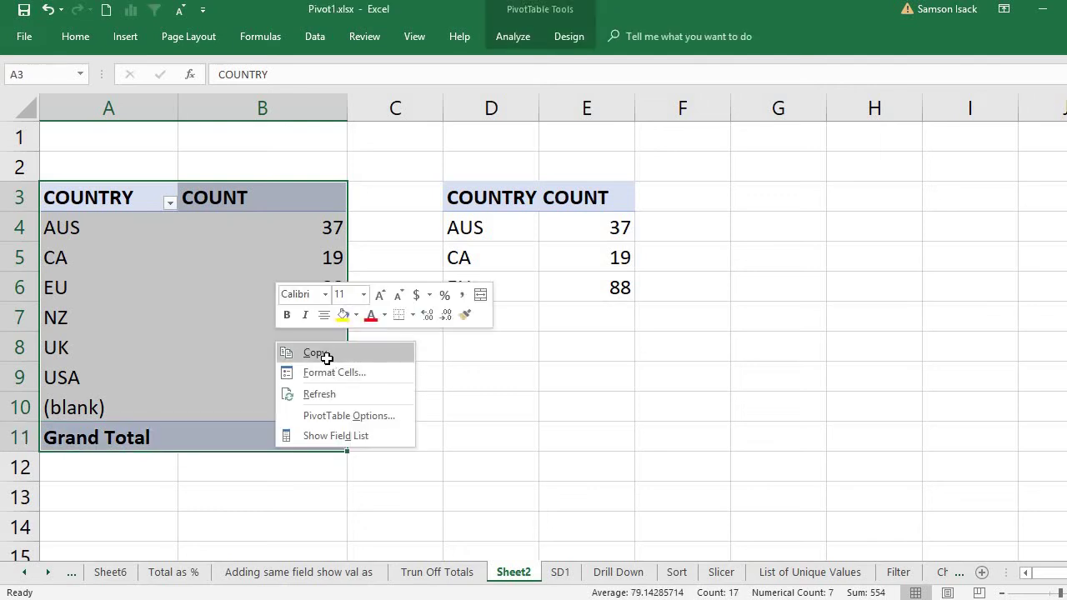
click(325, 355)
click(509, 201)
right_click(508, 200)
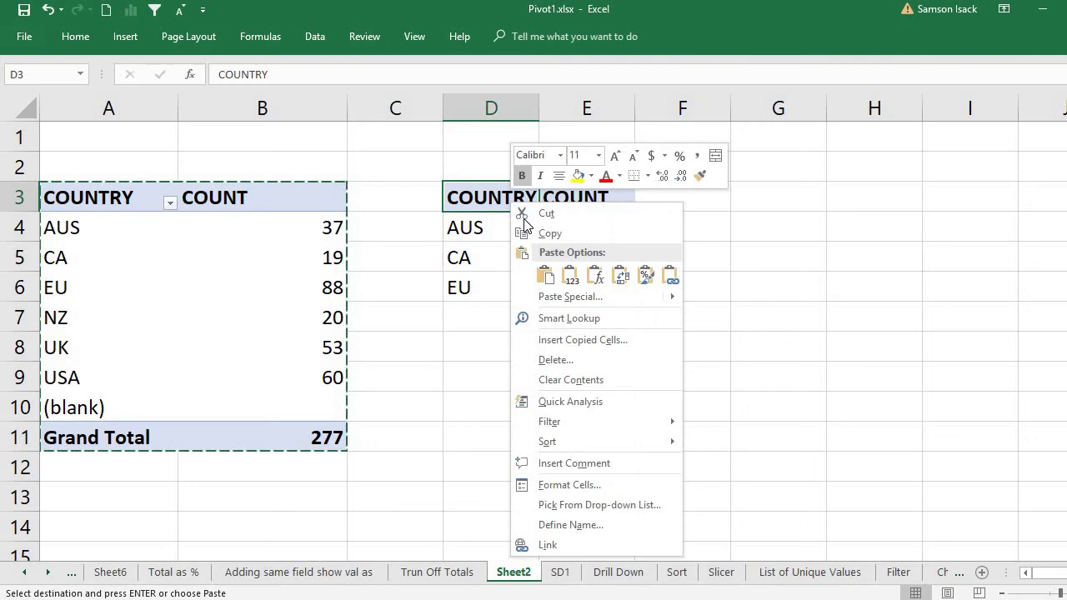
click(570, 276)
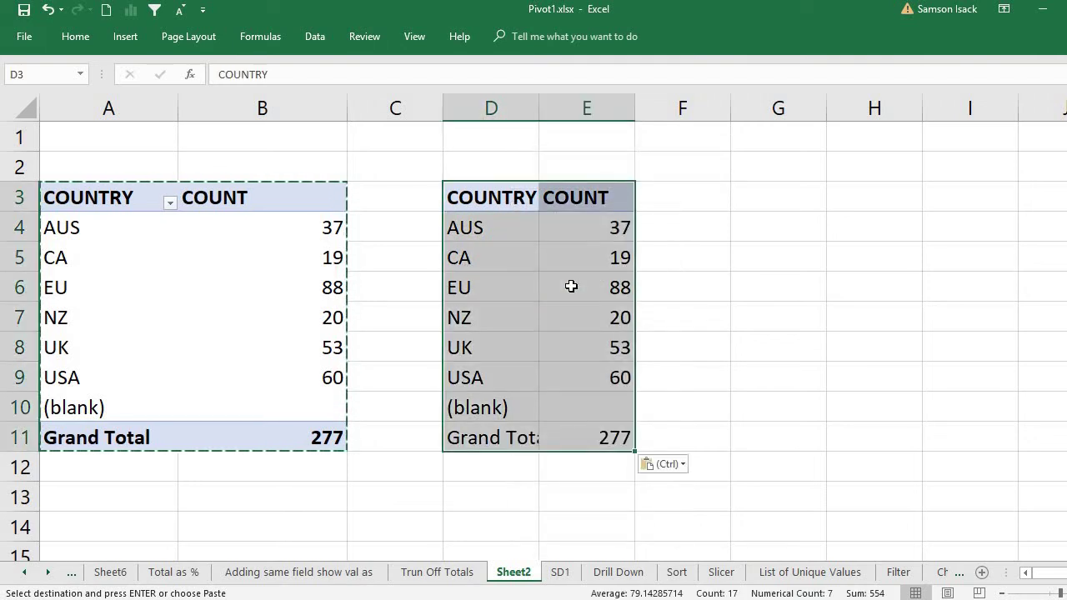
Check the pasted values, including AUS, UK, NZ's 20, EU's 88 and CA's 19.
click(566, 307)
click(530, 215)
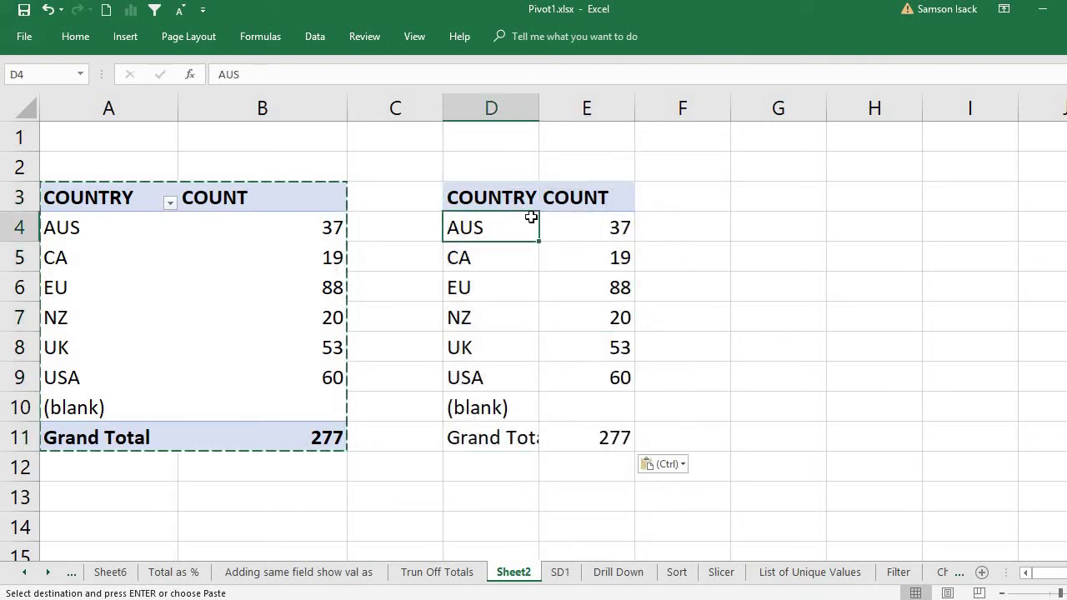
click(516, 344)
double_click(490, 224)
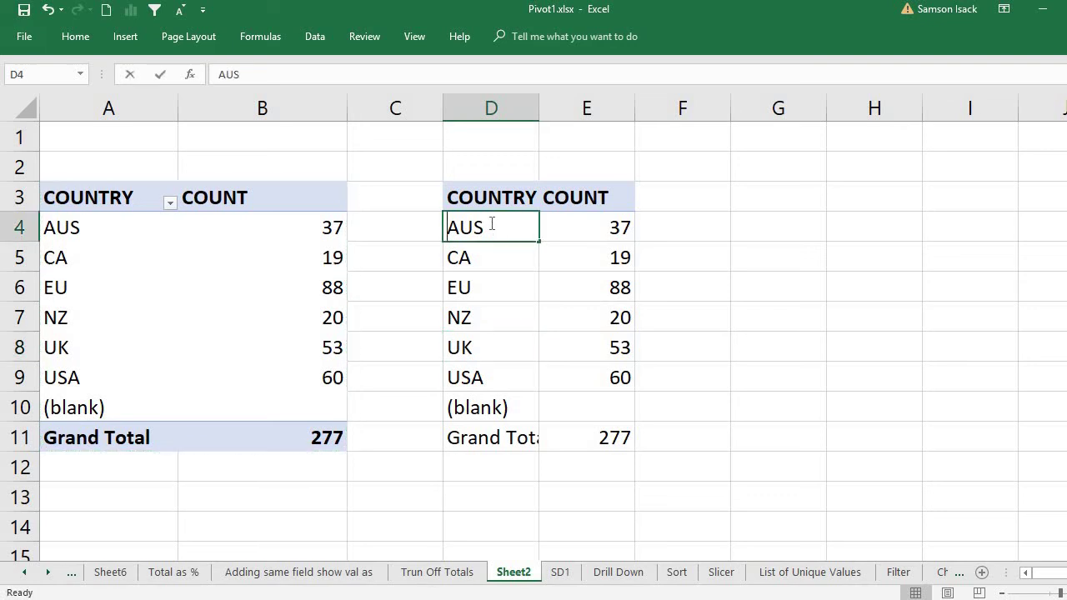
click(525, 340)
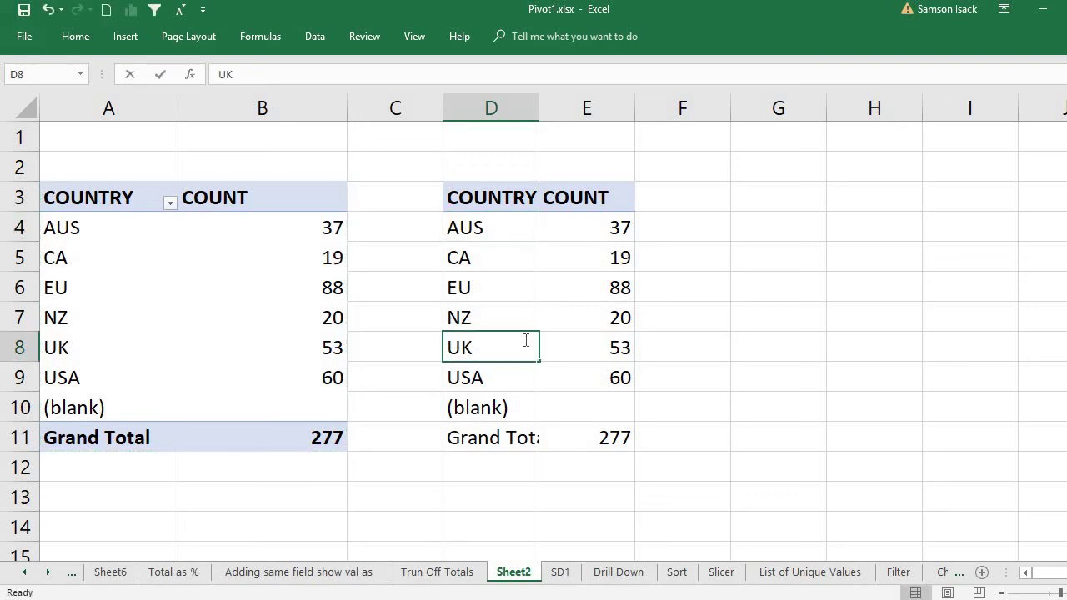
click(540, 285)
double_click(573, 262)
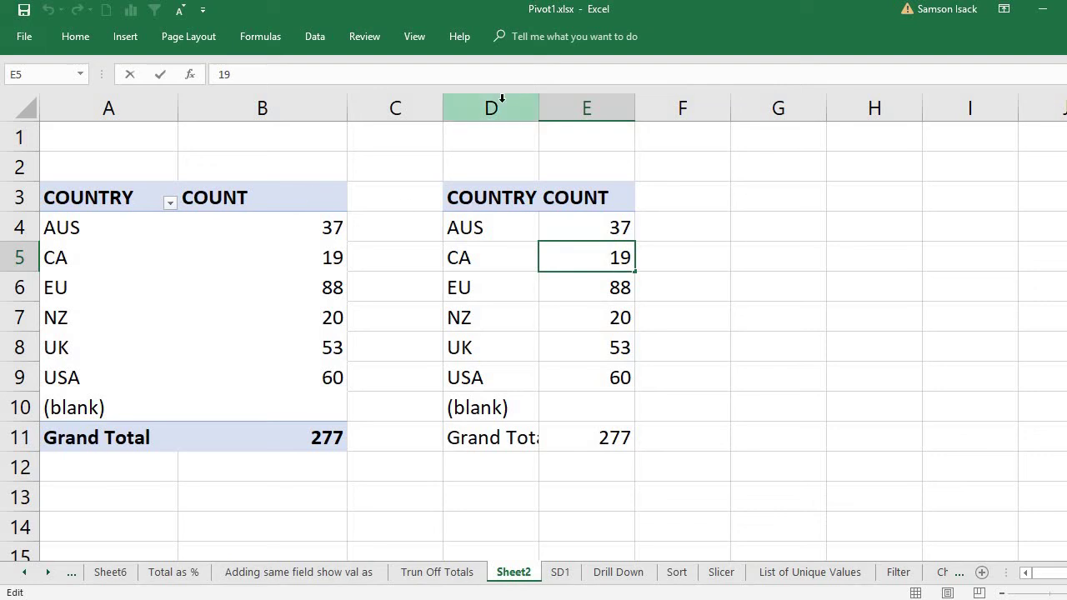
Delete columns D and E, then select the original pivot range A3:B11.
click(500, 104)
shift+click(578, 107)
right_click(545, 259)
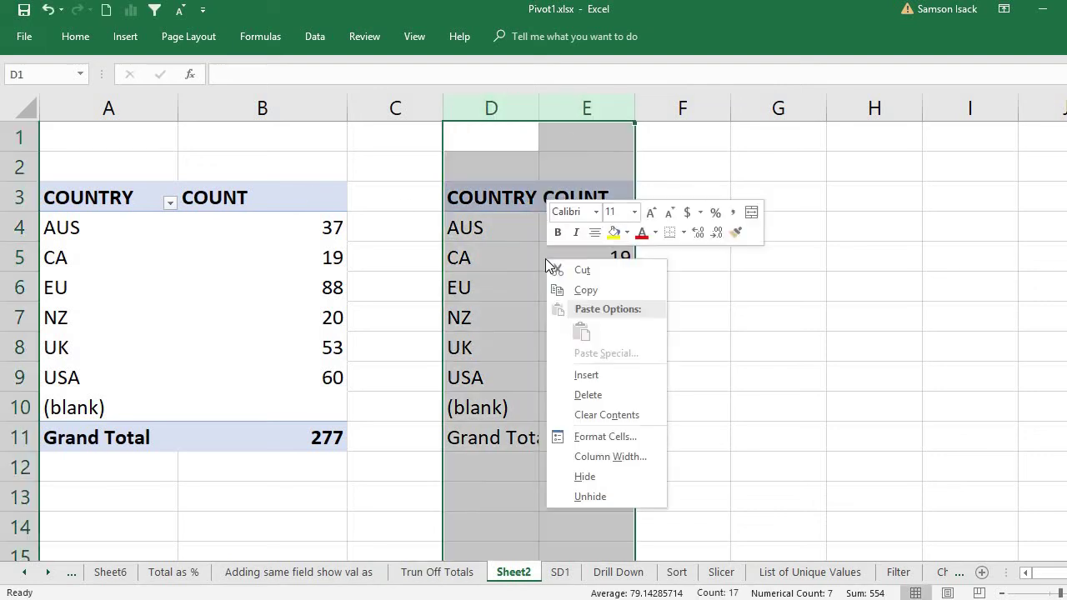
click(606, 395)
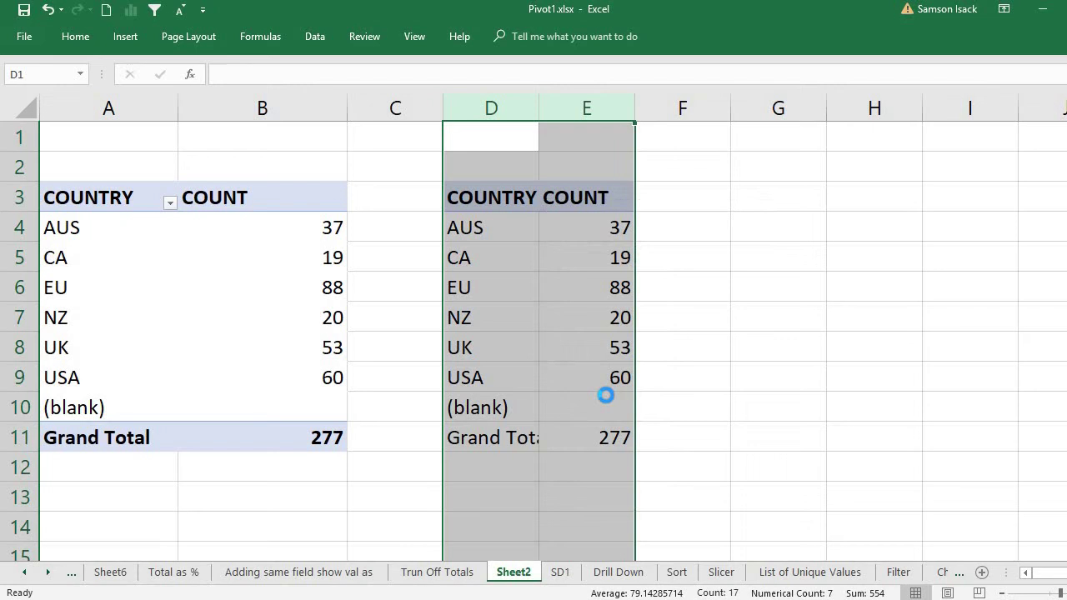
click(464, 213)
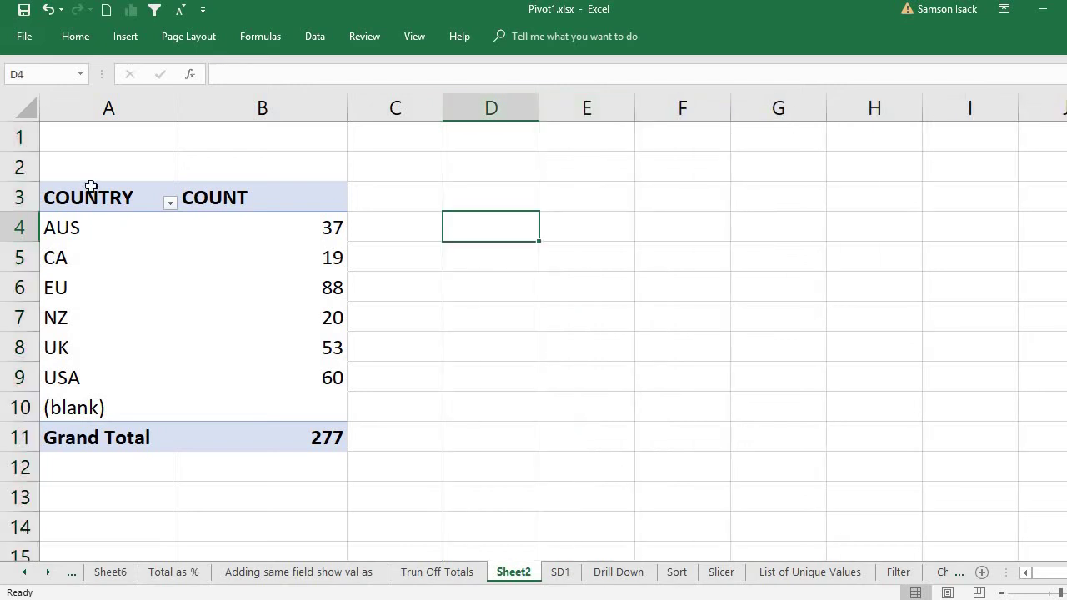
drag(95, 196, 262, 426)
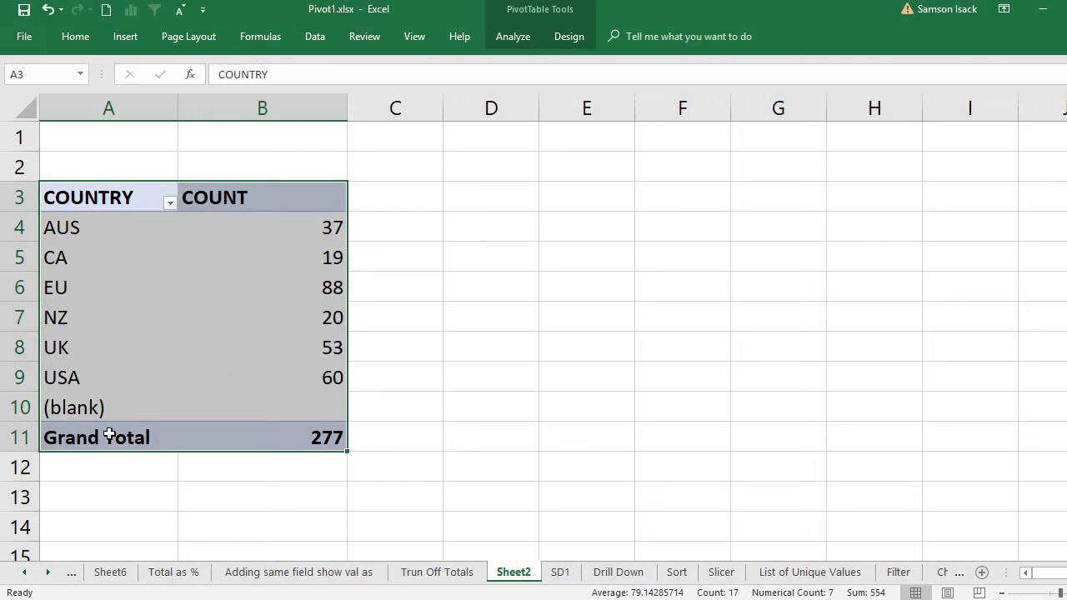
Copy the pivot A3:B11, paste it as a working pivot at D3, and autofit column D.
right_click(177, 327)
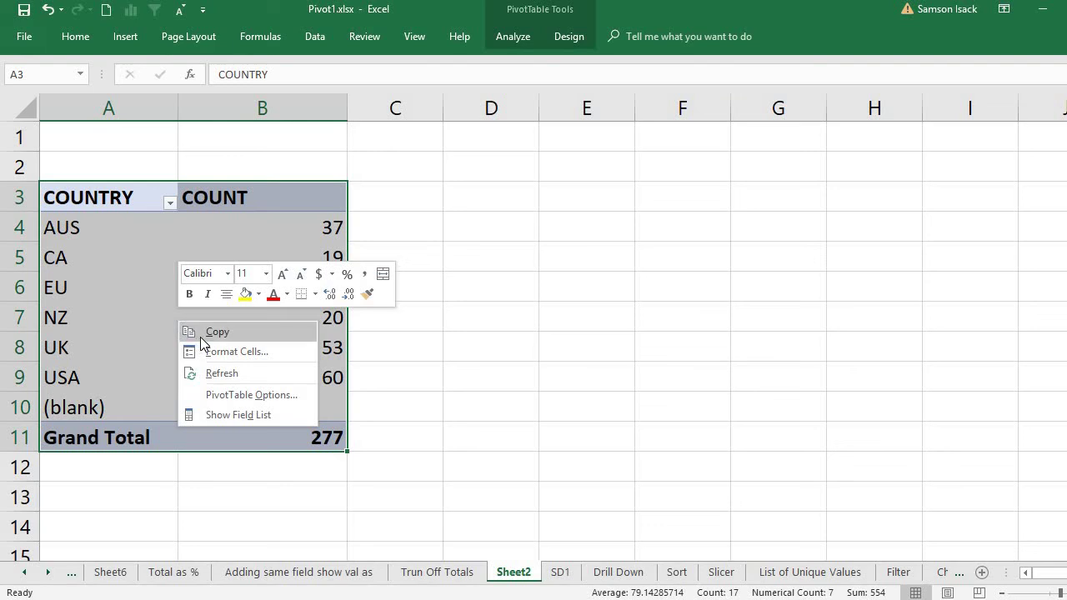
click(200, 332)
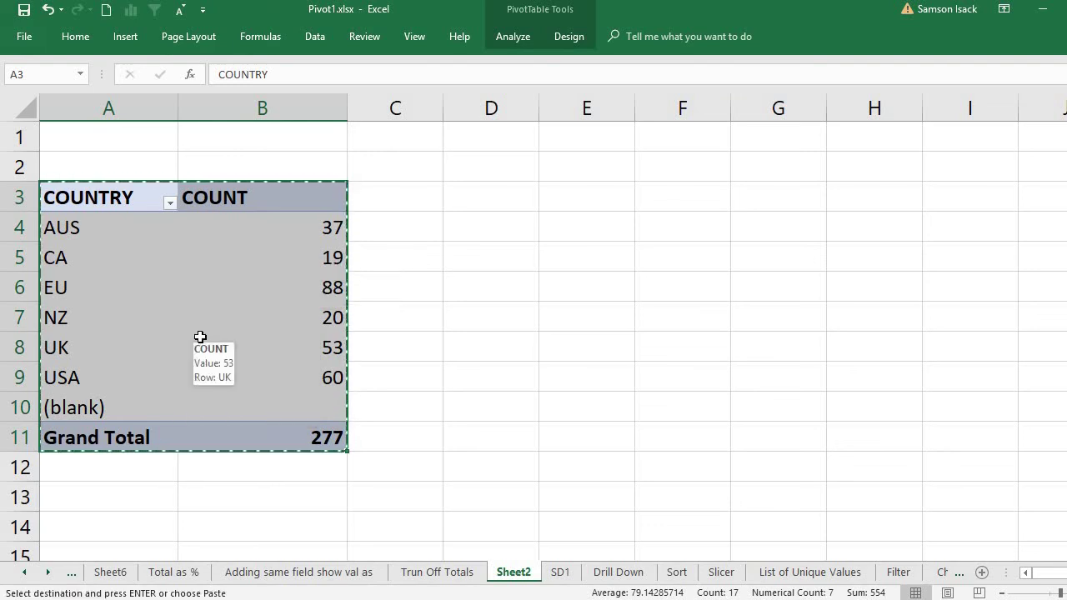
click(513, 201)
right_click(514, 203)
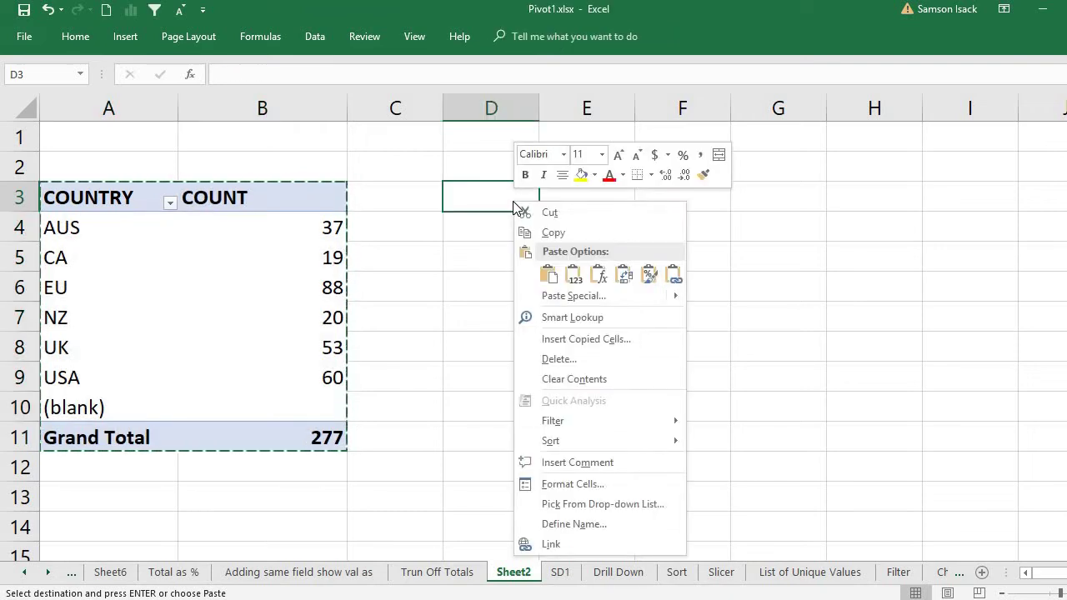
click(548, 278)
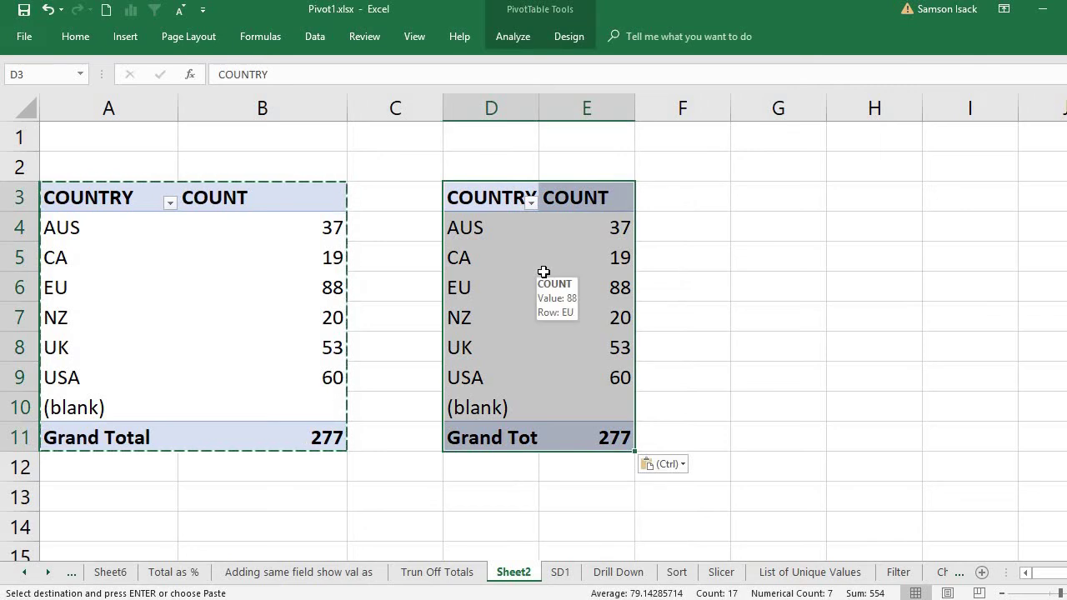
double_click(535, 111)
drag(668, 104, 669, 104)
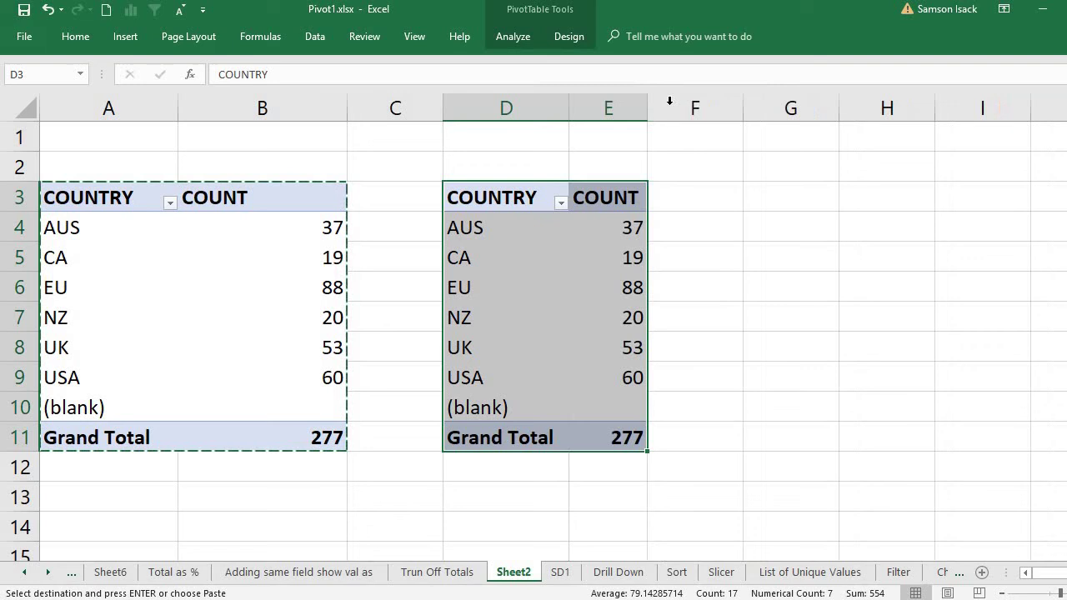
click(595, 283)
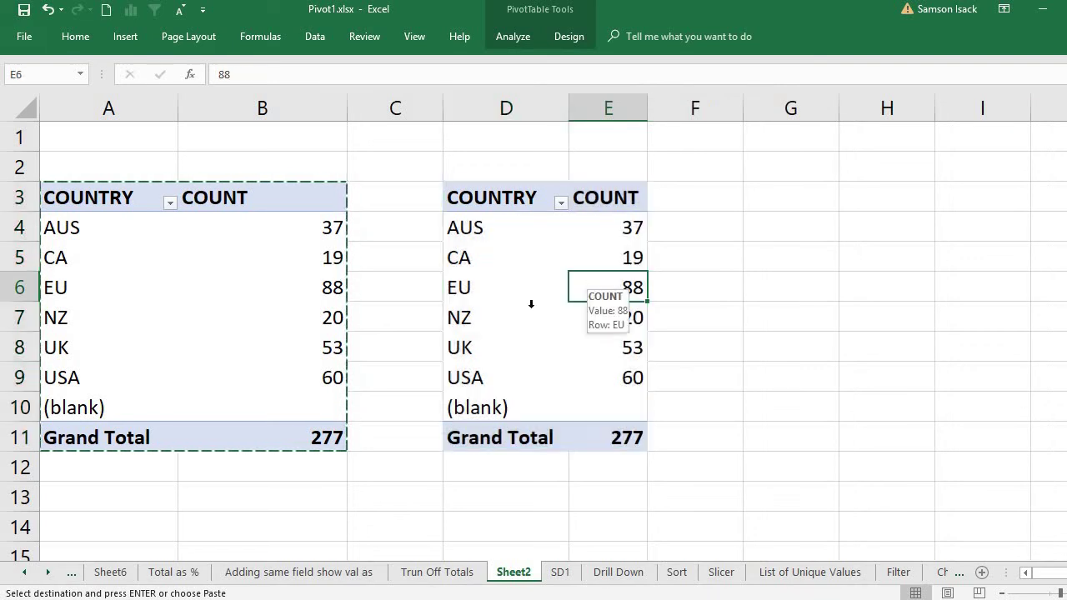
click(560, 203)
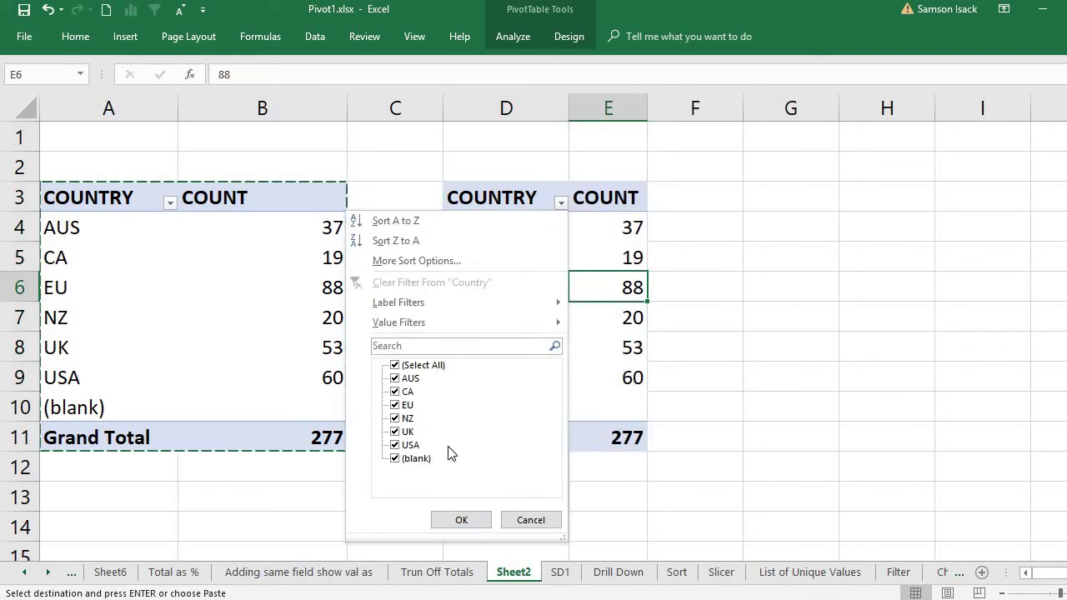
mouse_move(573, 327)
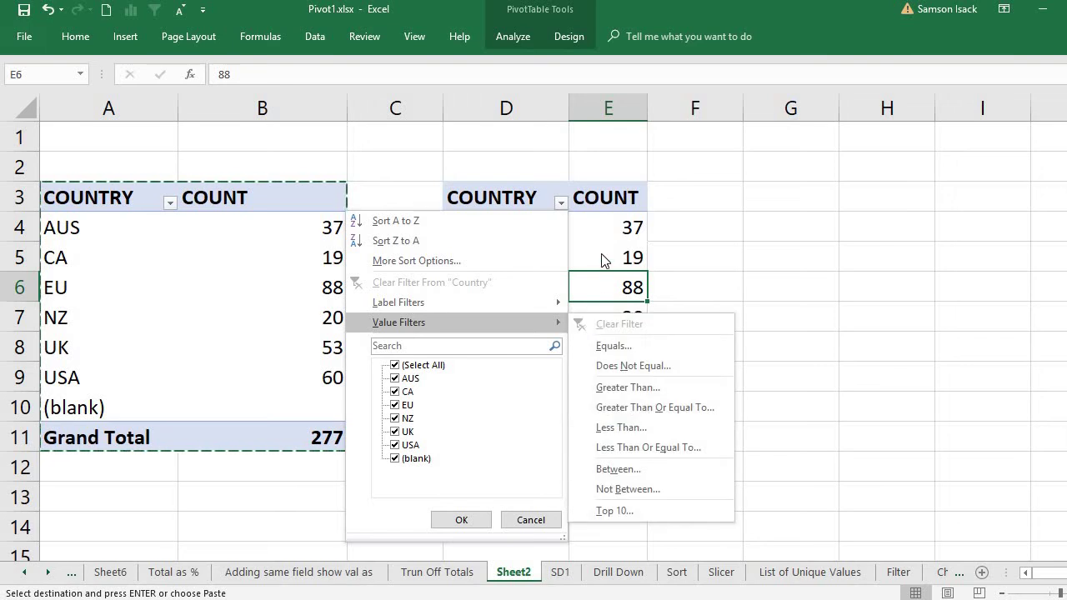
click(603, 262)
click(110, 197)
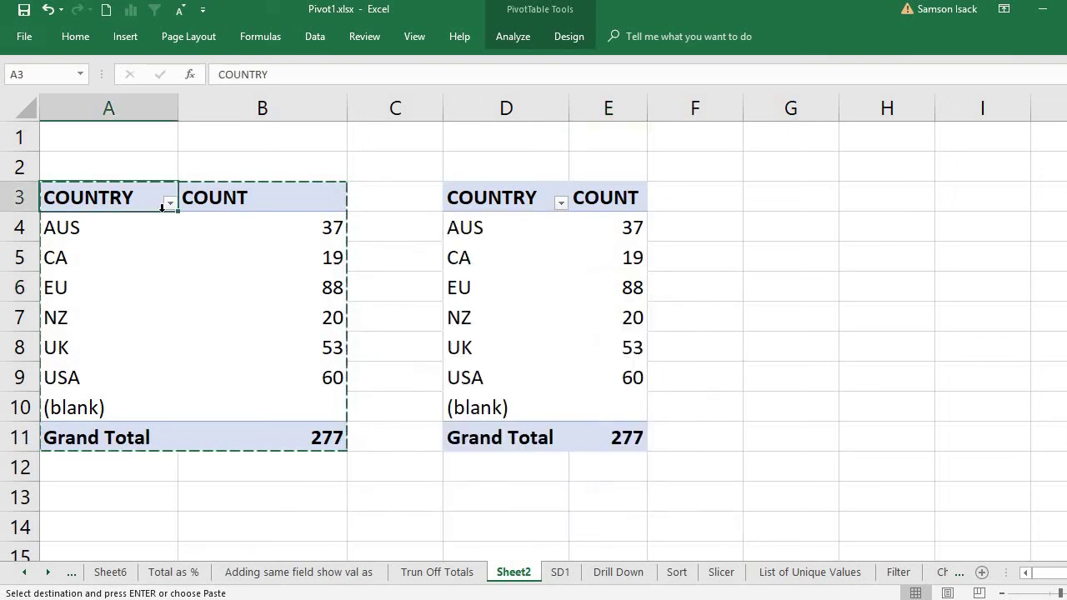
click(502, 298)
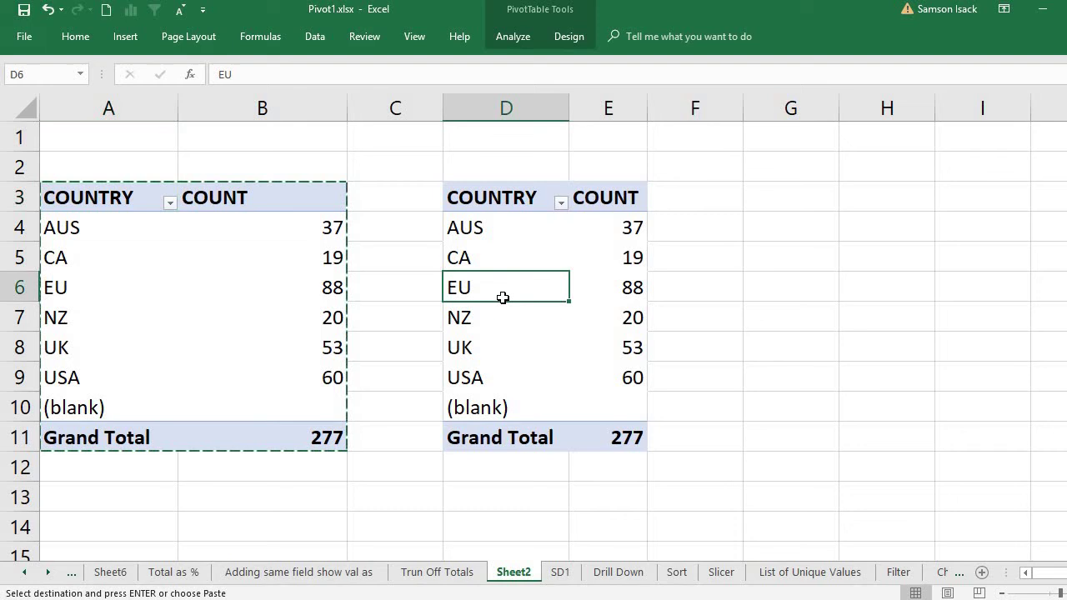
click(510, 205)
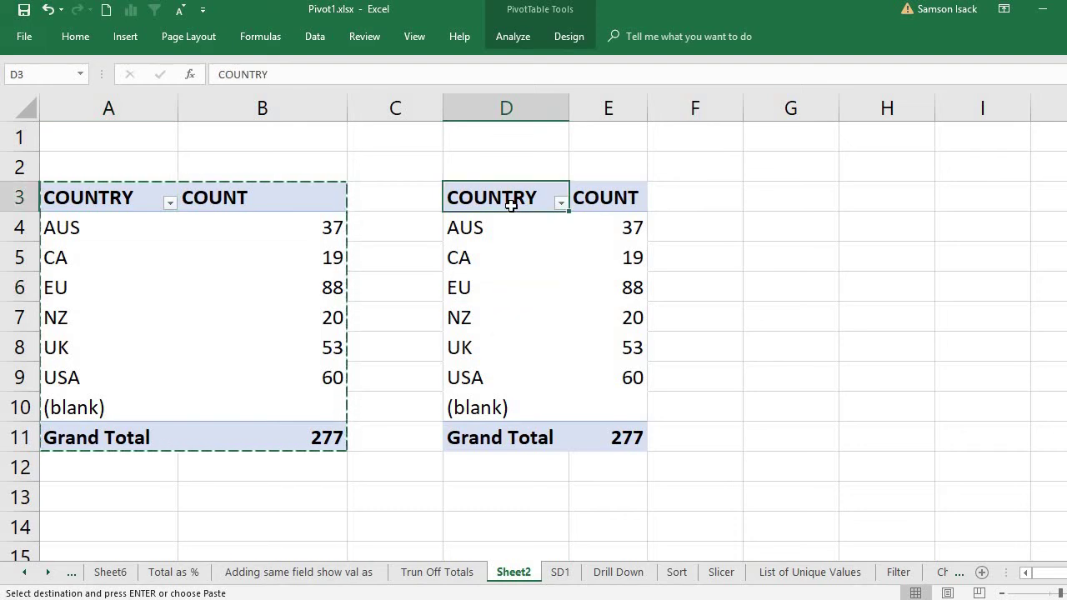
click(184, 336)
Show the original pivot table's field list, then close it again.
right_click(143, 328)
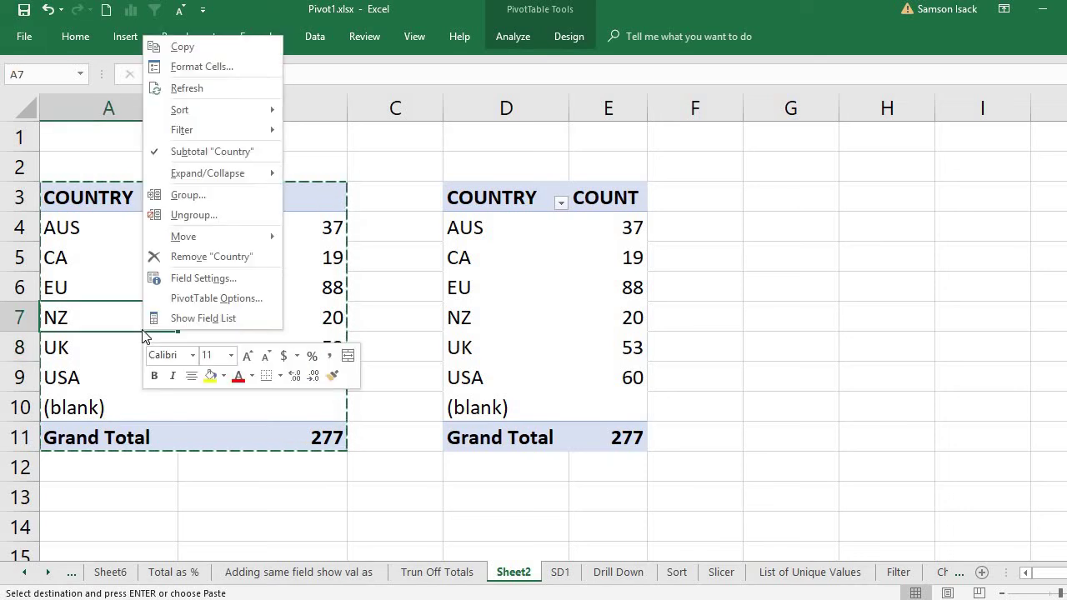
click(175, 317)
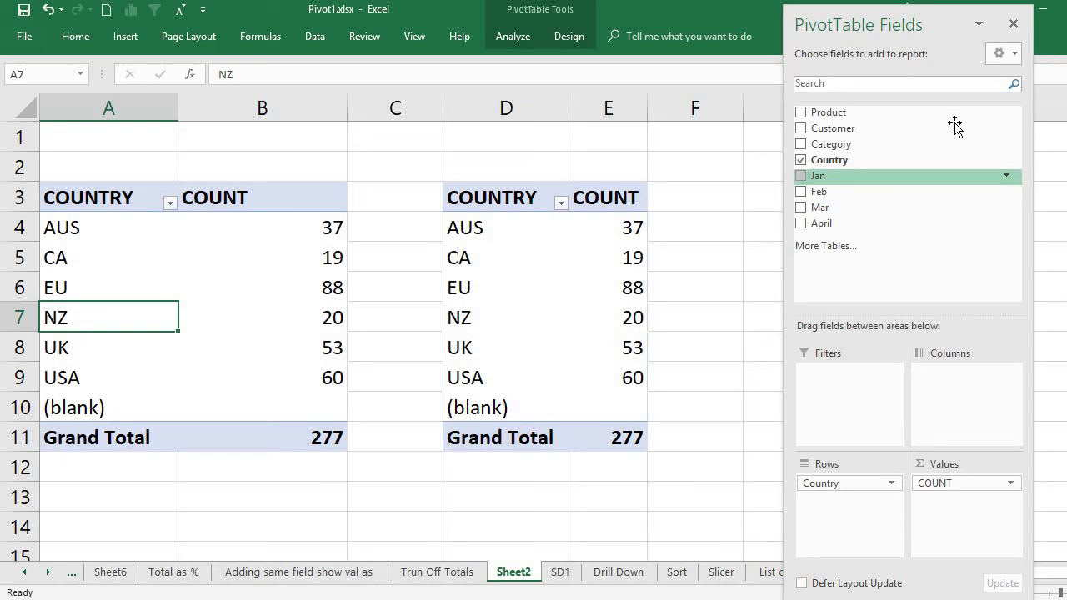
click(1013, 24)
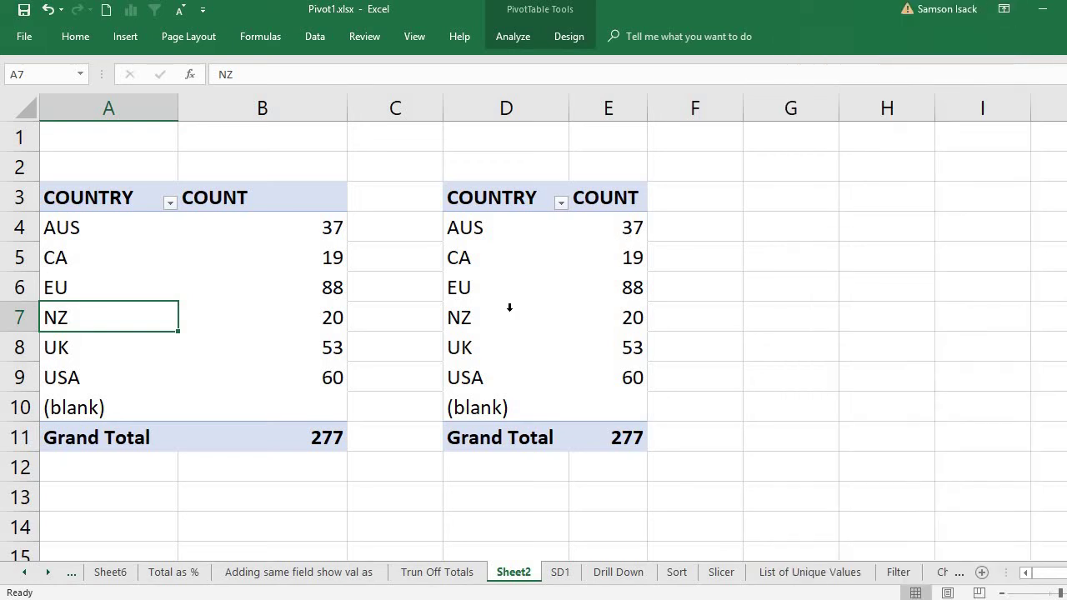
Bring up the copied pivot table's field list from its CA row.
click(502, 316)
right_click(503, 320)
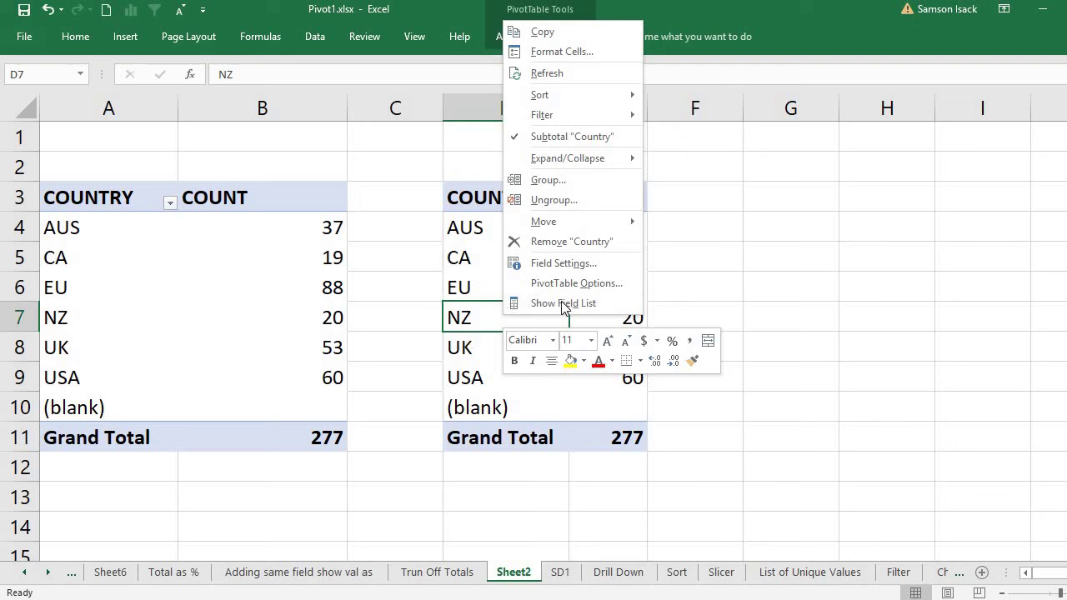
click(468, 281)
right_click(490, 254)
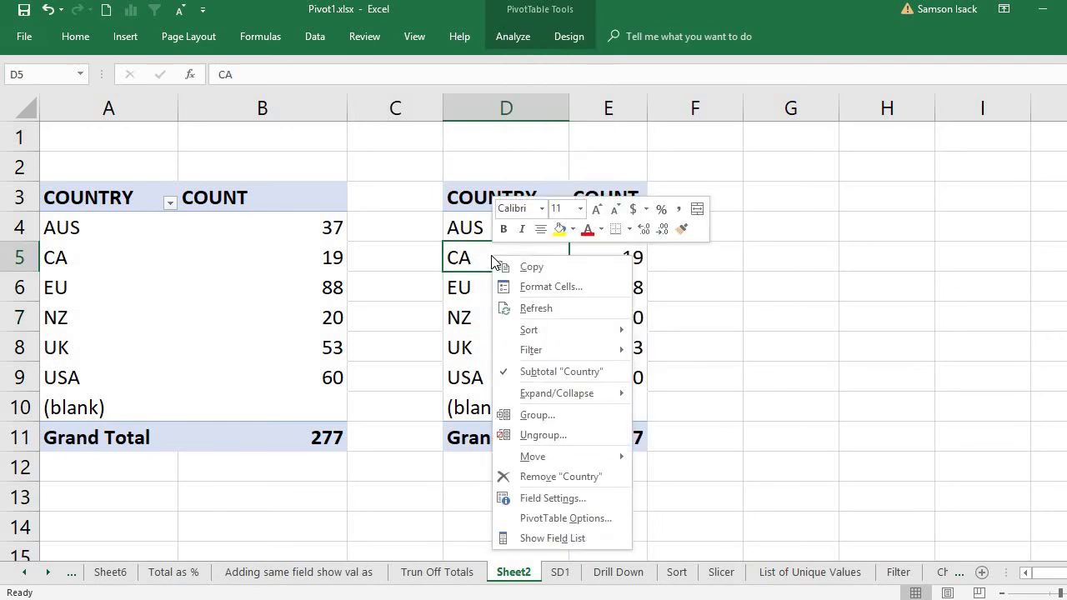
click(562, 538)
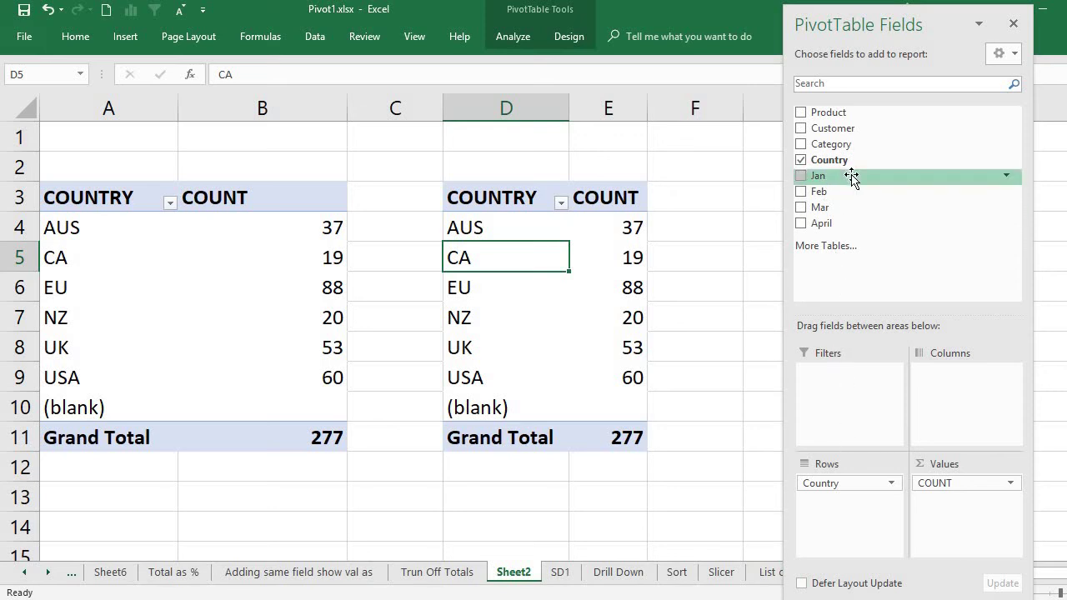
Add Category to the copy's Rows and remove Country, leaving New 141 and Old 136.
drag(833, 143, 825, 525)
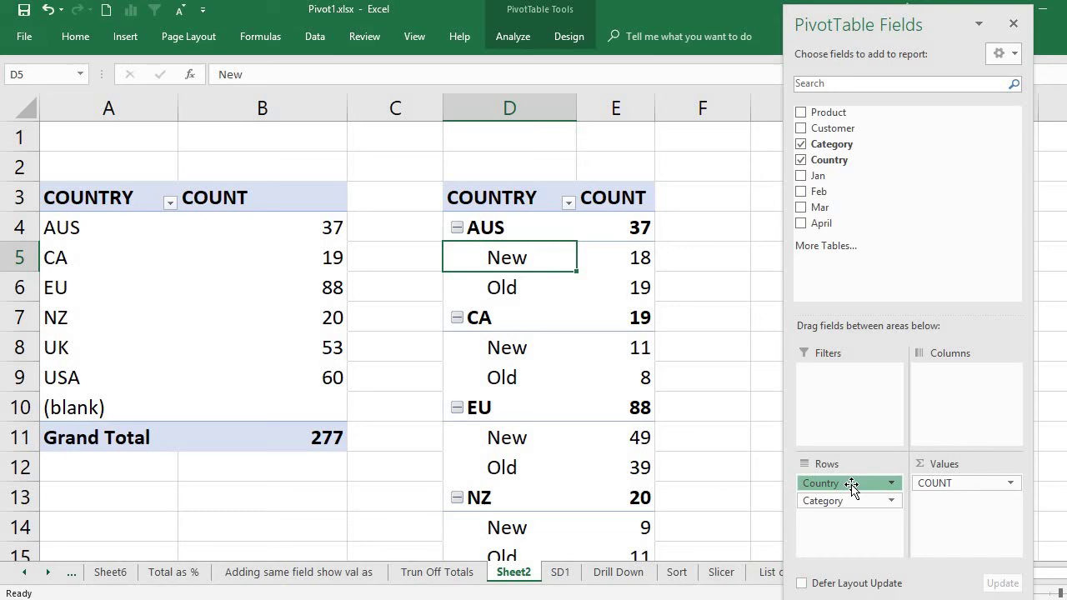
click(851, 484)
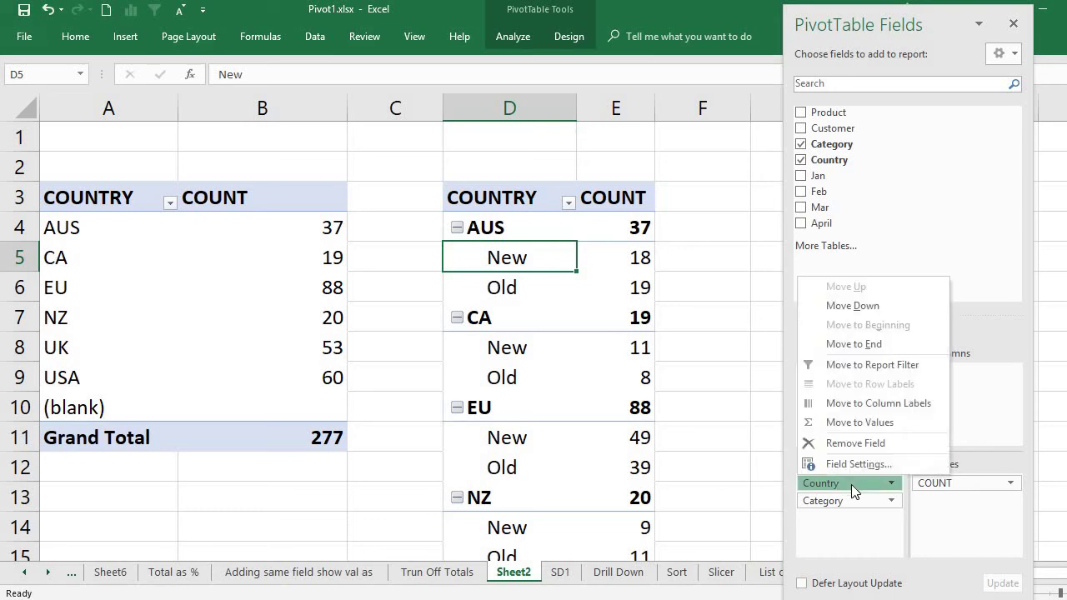
click(861, 444)
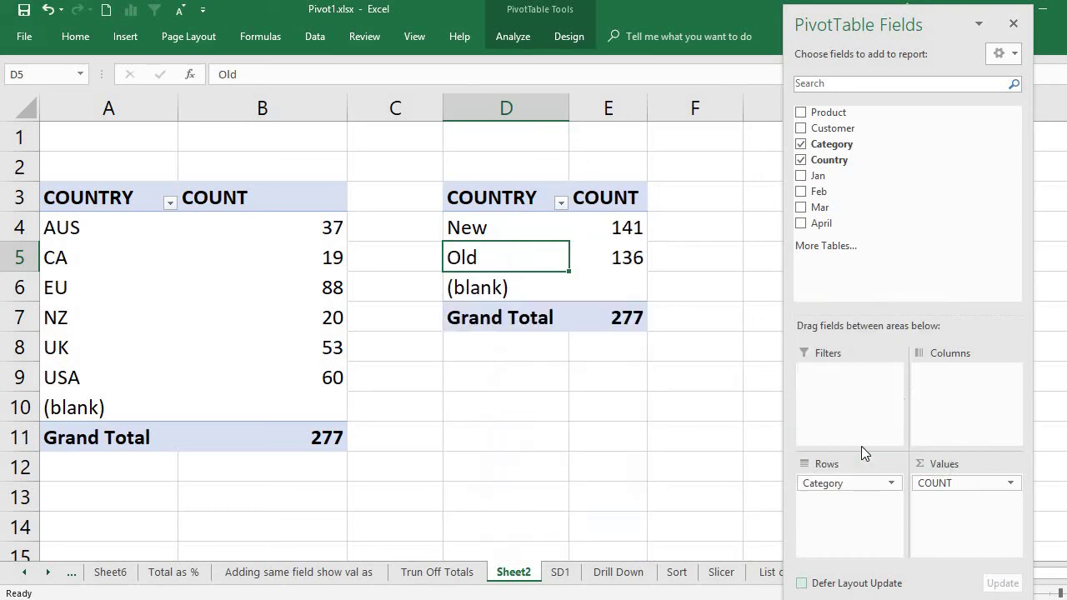
click(603, 246)
click(490, 219)
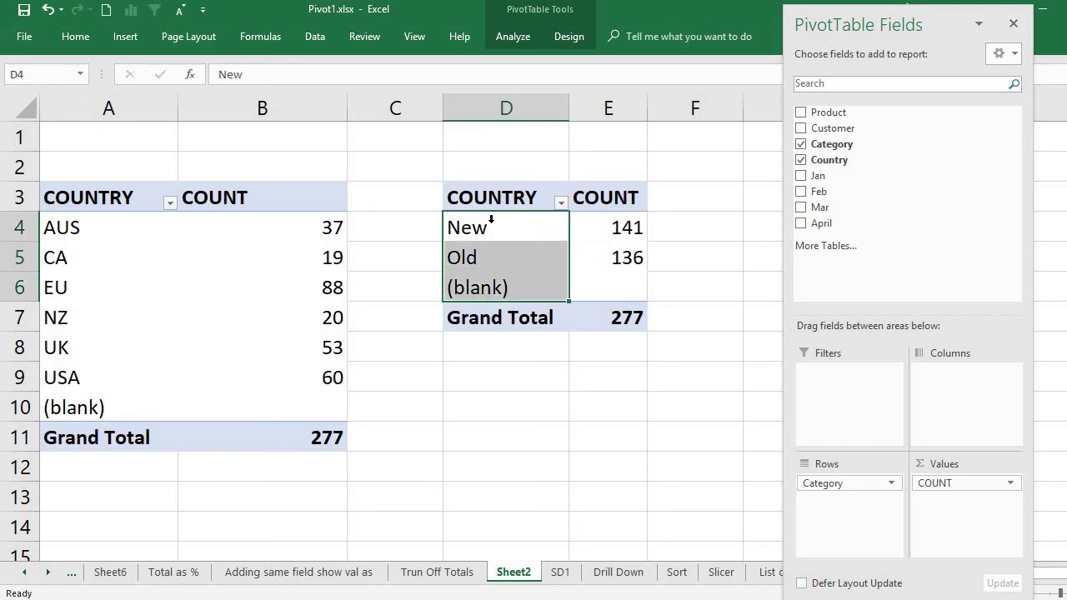
click(500, 233)
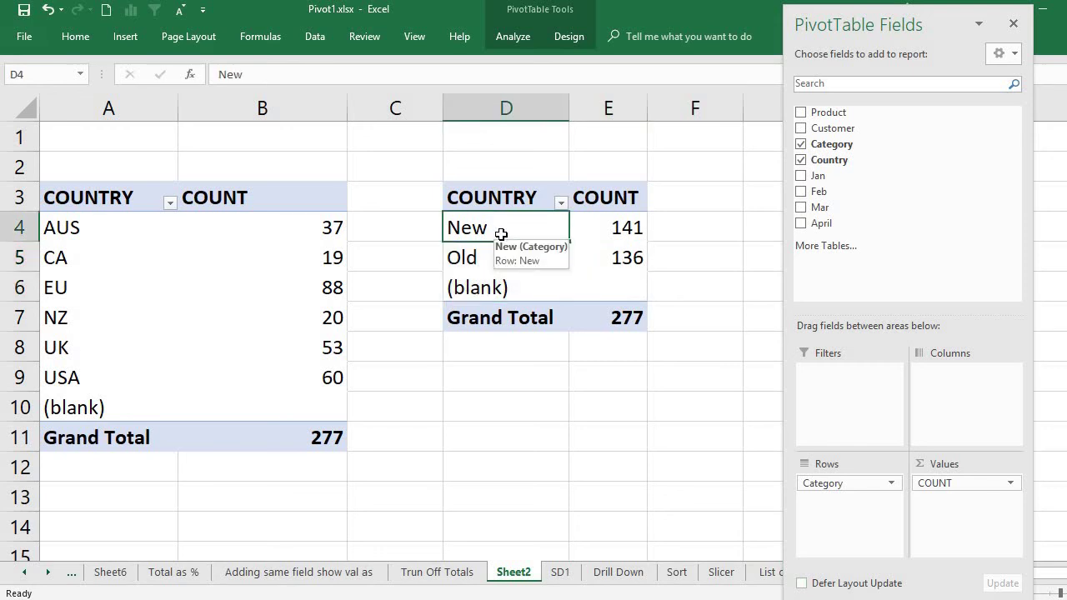
click(519, 191)
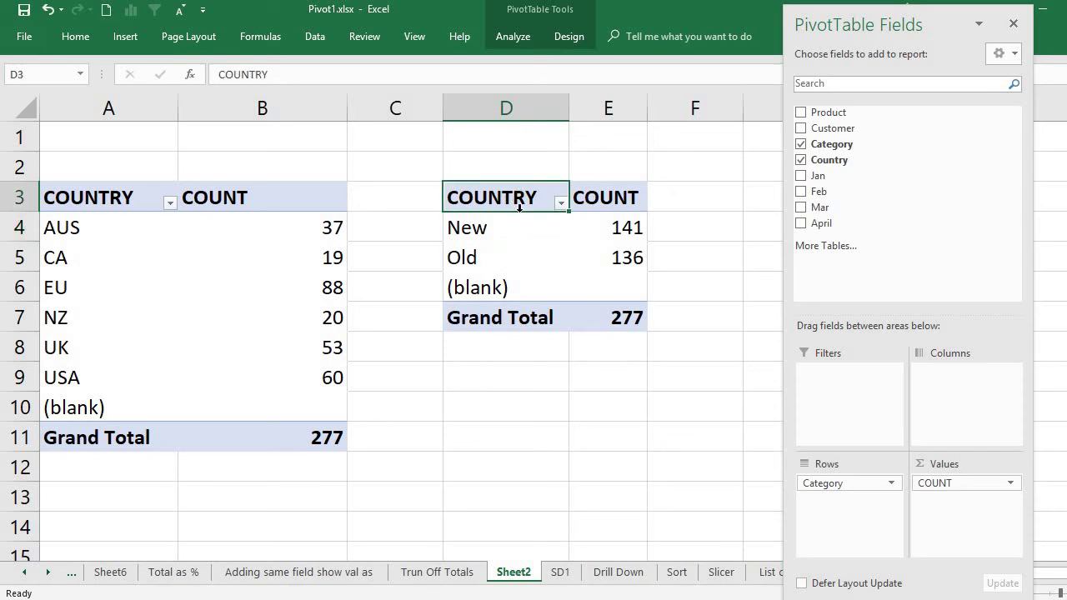
Undock the PivotTable Fields pane into a floating window.
click(128, 294)
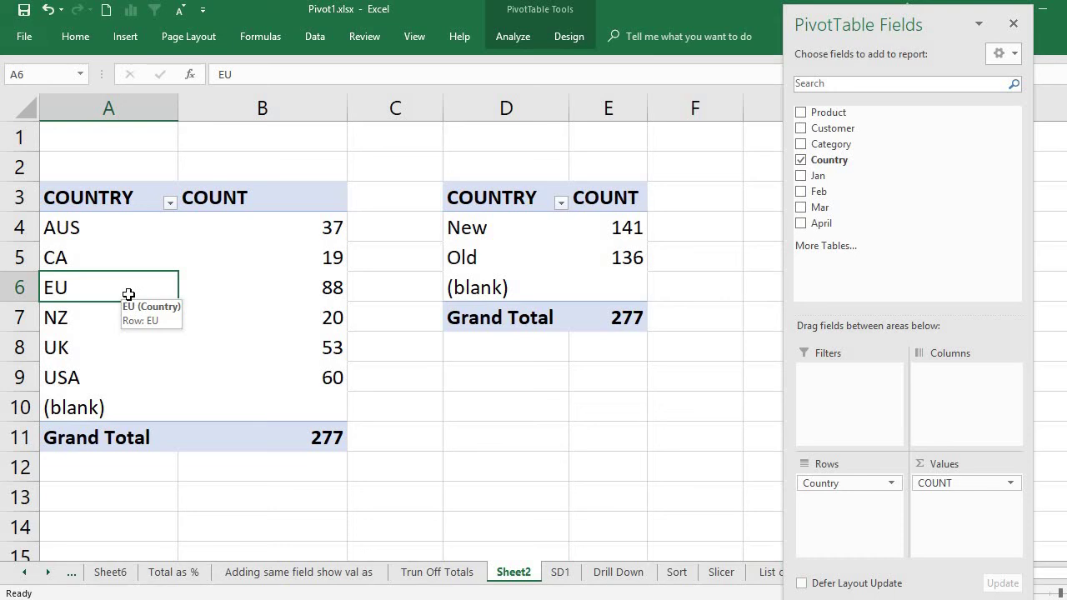
right_click(98, 318)
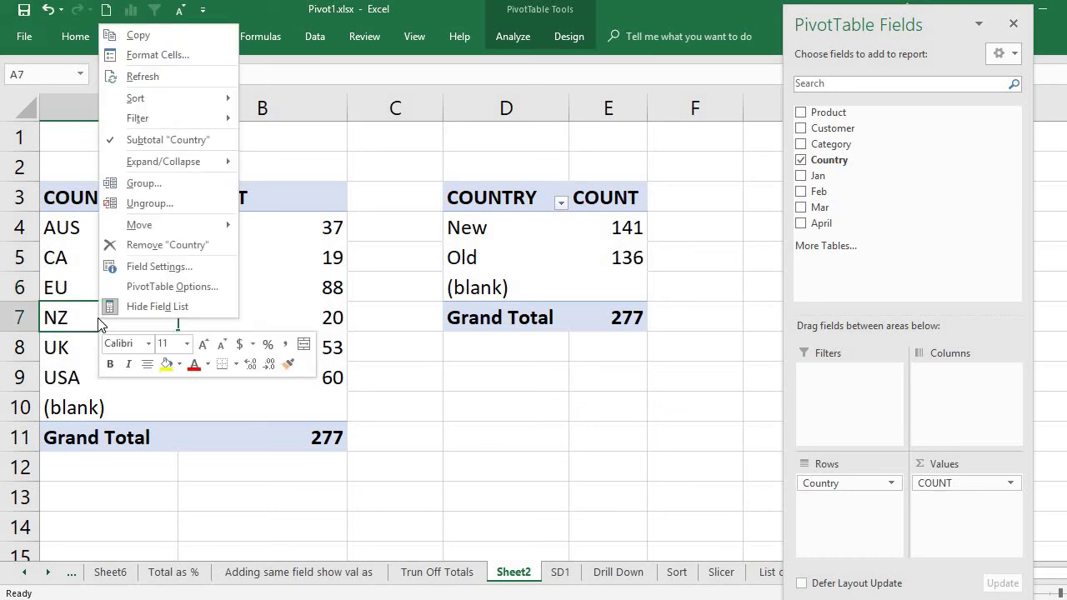
click(62, 258)
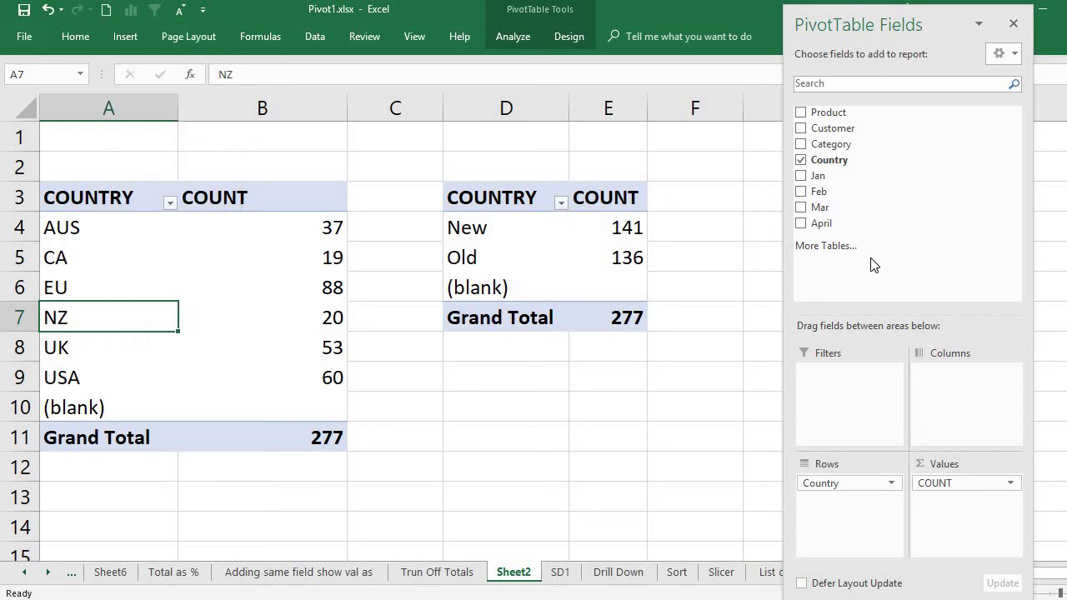
drag(855, 480, 492, 270)
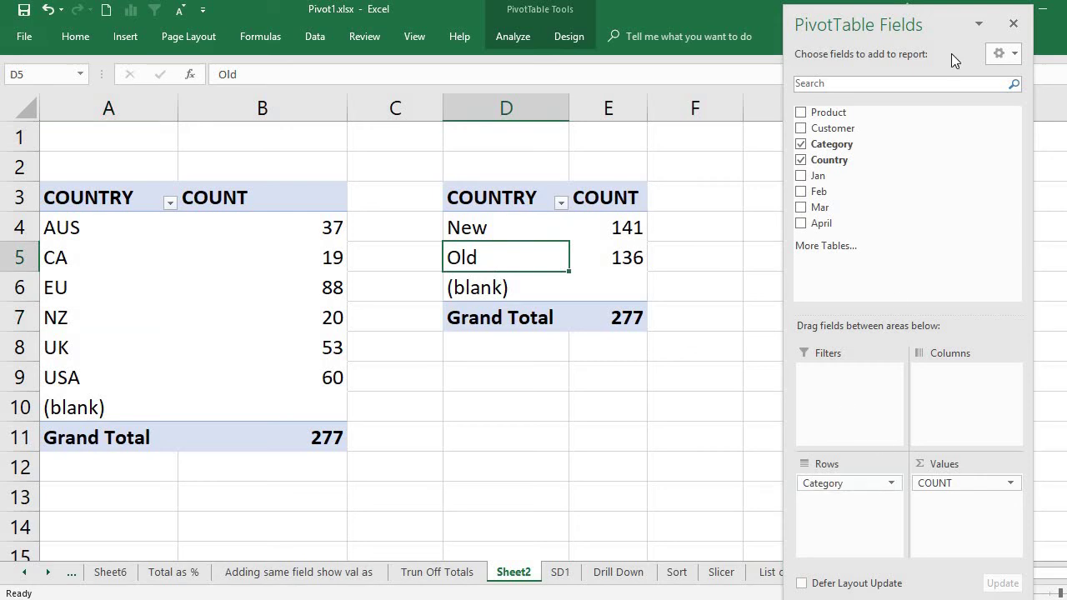
drag(911, 23, 871, 18)
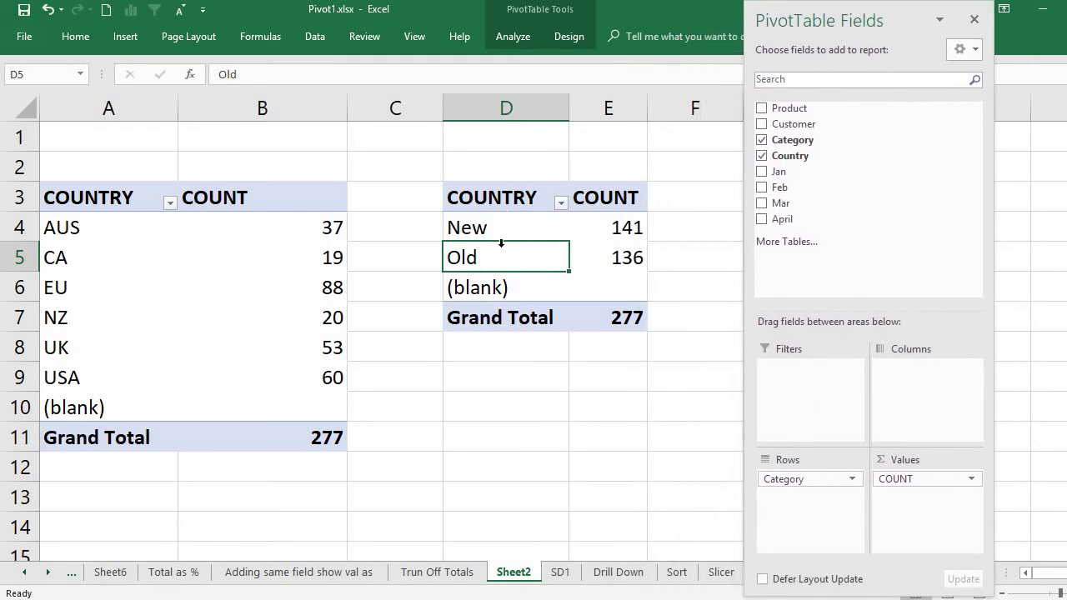
Compare fields of the original Country pivot and the Category-grouped copy by selecting cells in each.
click(236, 270)
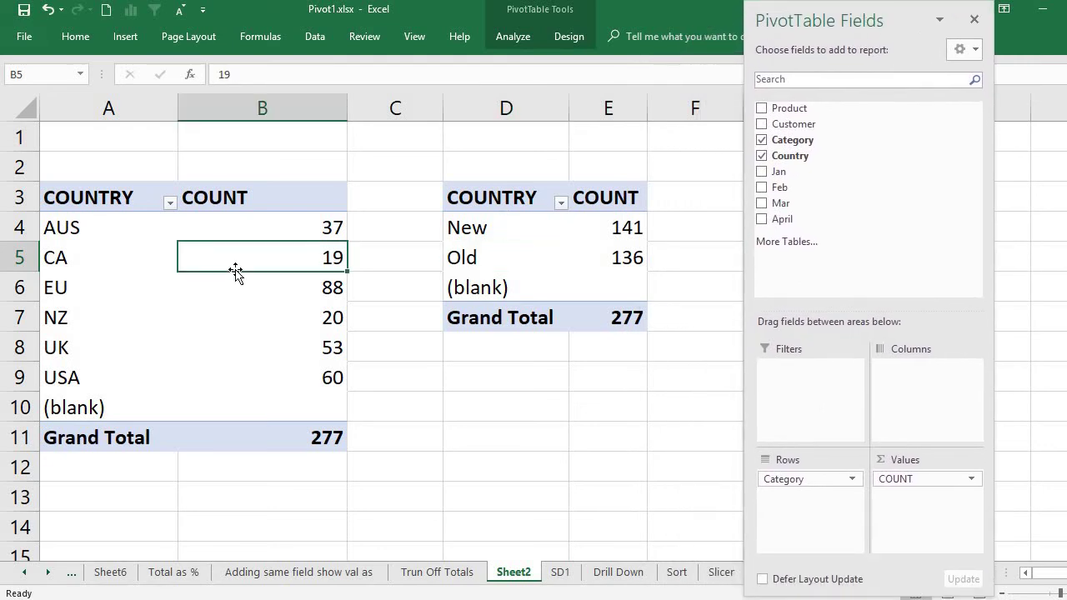
click(129, 315)
click(518, 258)
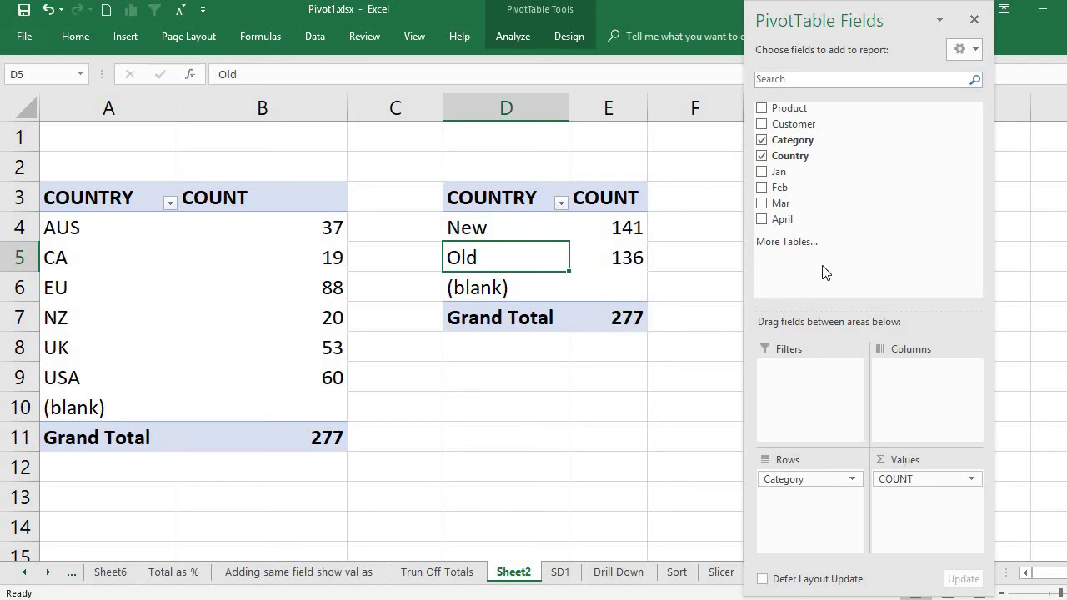
click(196, 328)
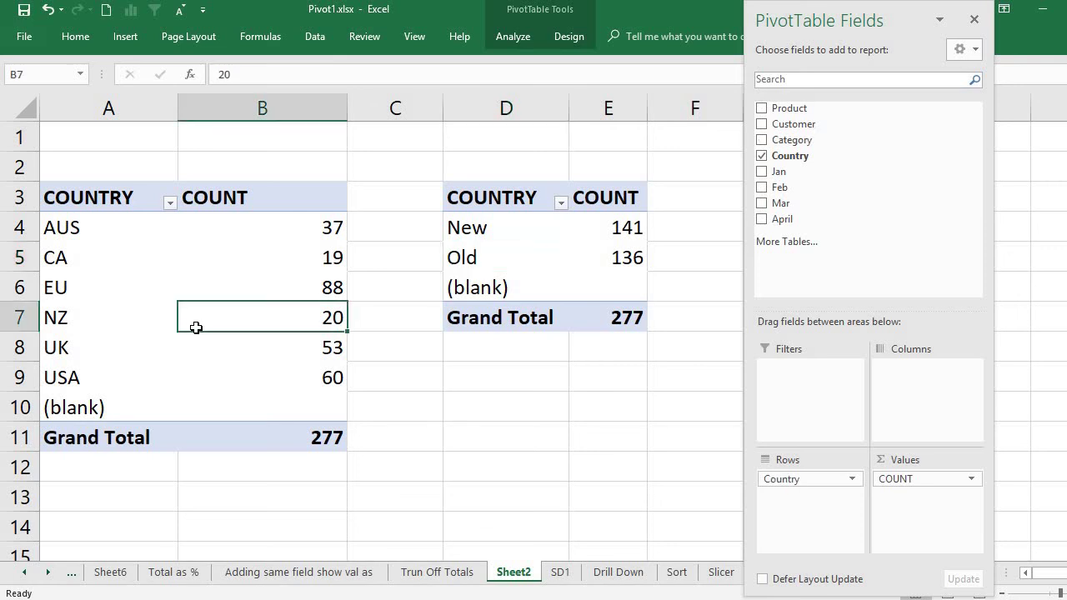
click(129, 290)
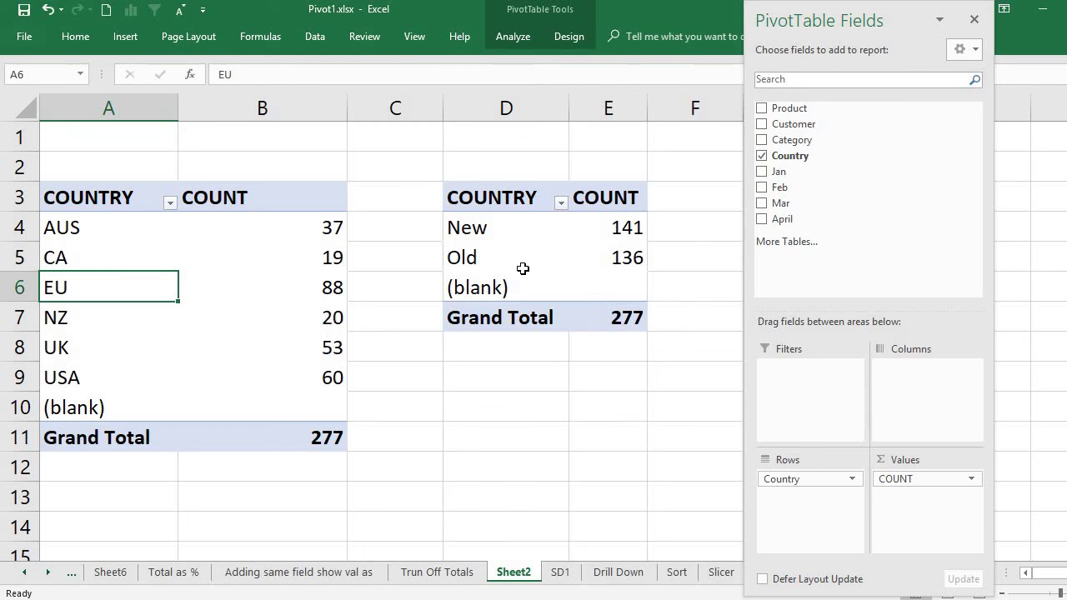
Select the original COUNTRY/COUNT pivot table range A3:B11, from the COUNTRY header down.
click(129, 203)
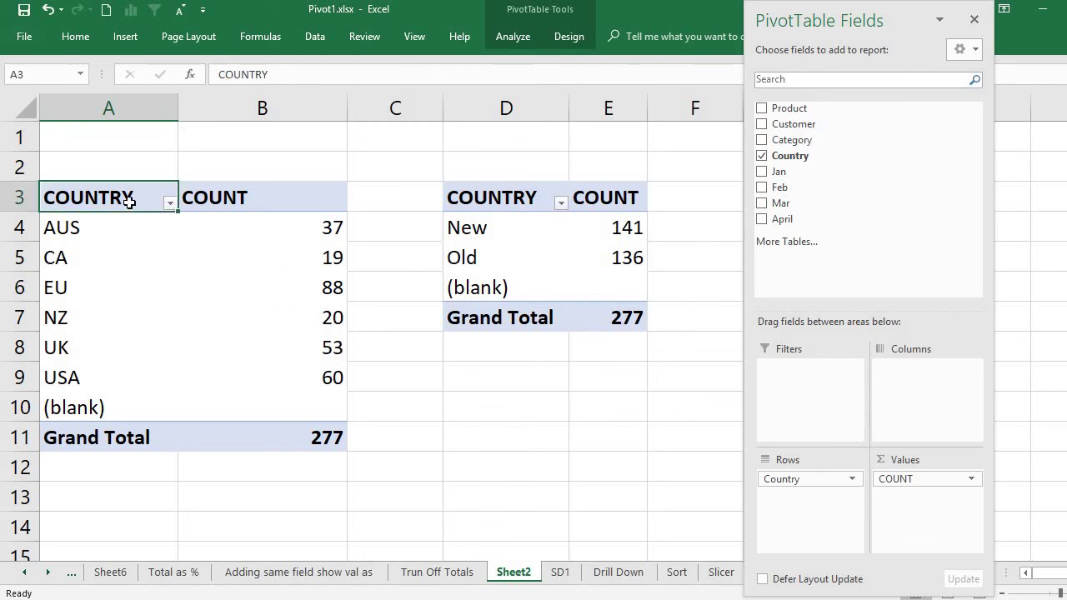
drag(129, 203, 256, 437)
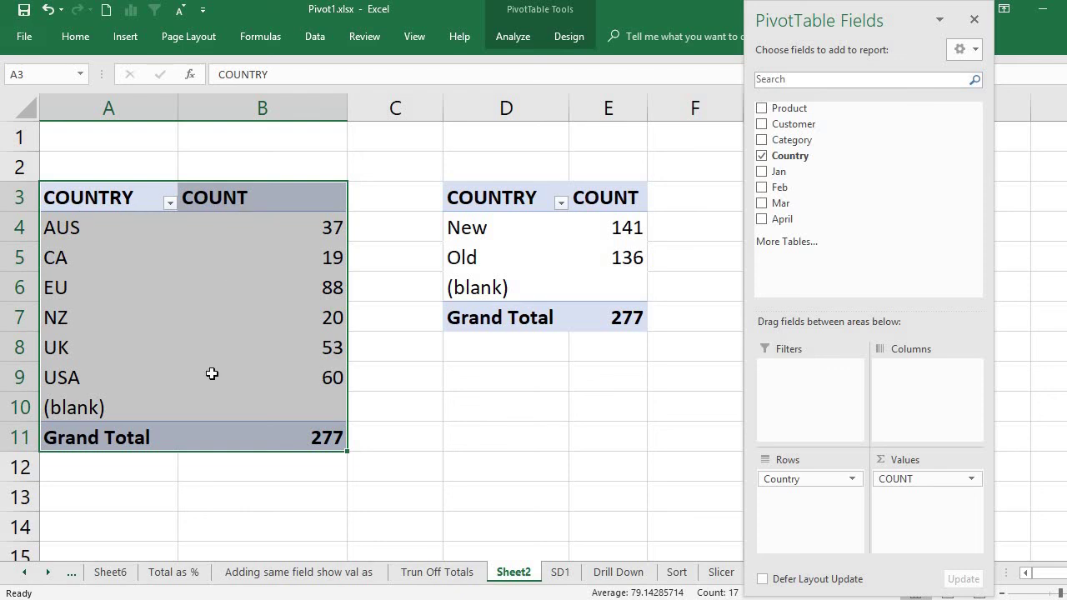
mouse_move(212, 373)
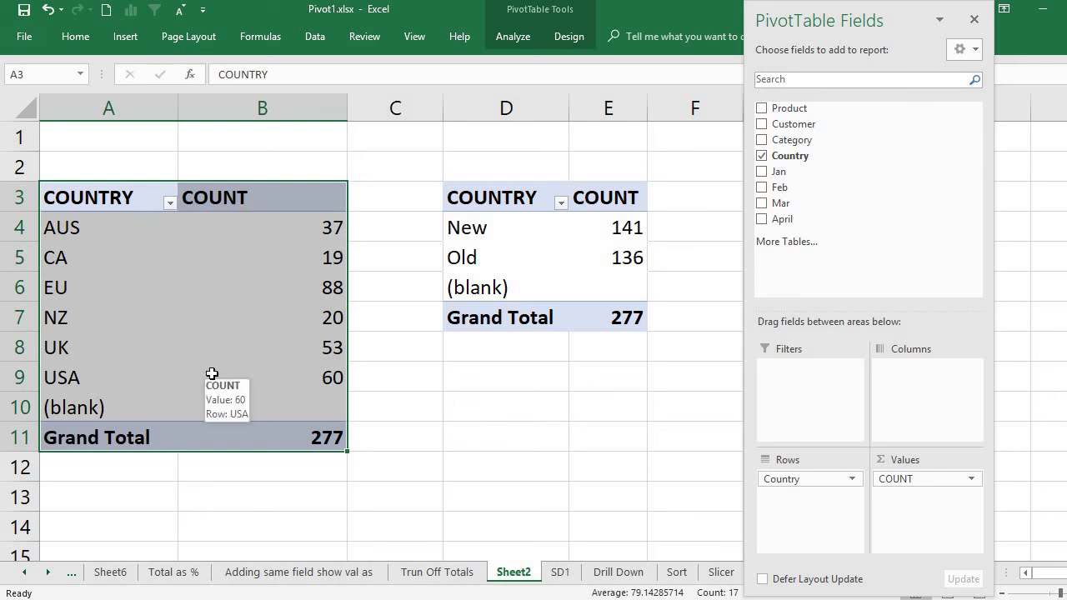